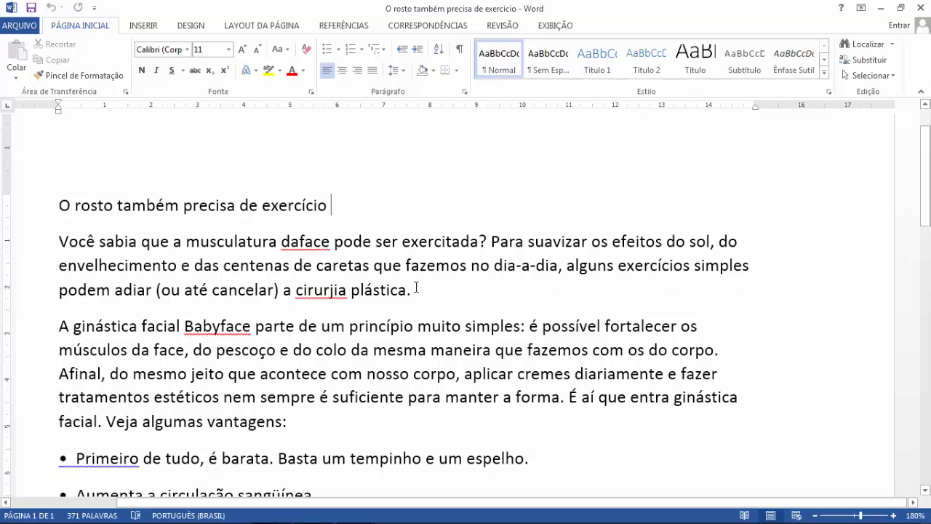
Copy the introductory paragraph that begins "Você sabia que a musculatura".
drag(416, 290, 65, 242)
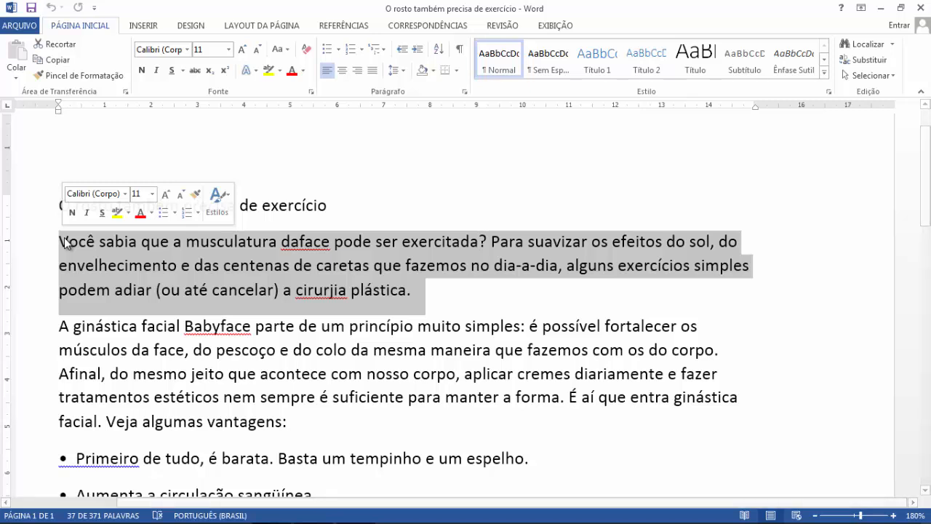
key(ctrl+c)
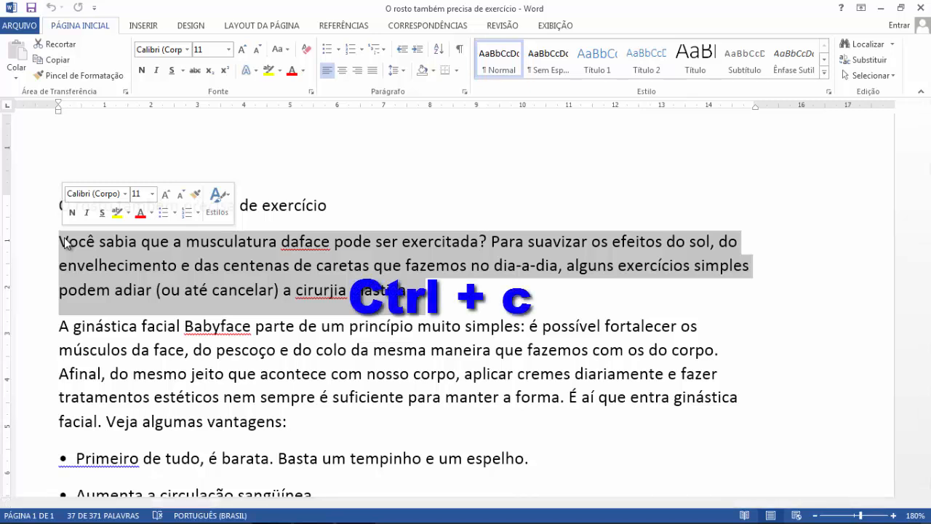
click(56, 63)
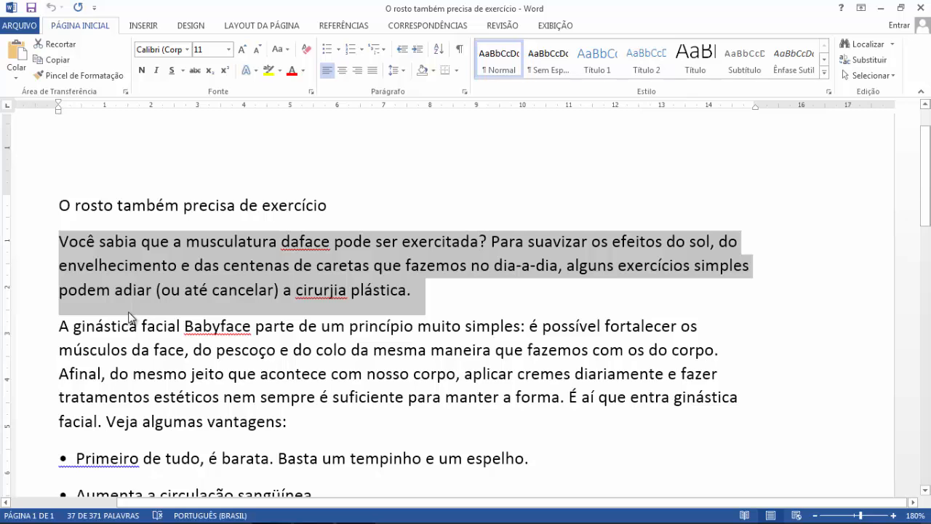
Paste the copied paragraph on a new line after the "papada" bullet at the end of the document.
scroll(129, 316, down, 3)
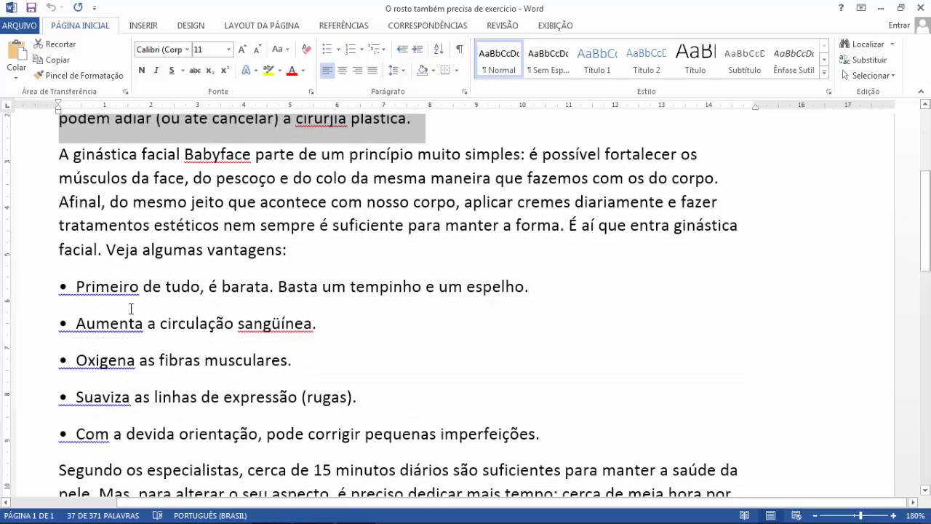
scroll(131, 307, up, 1)
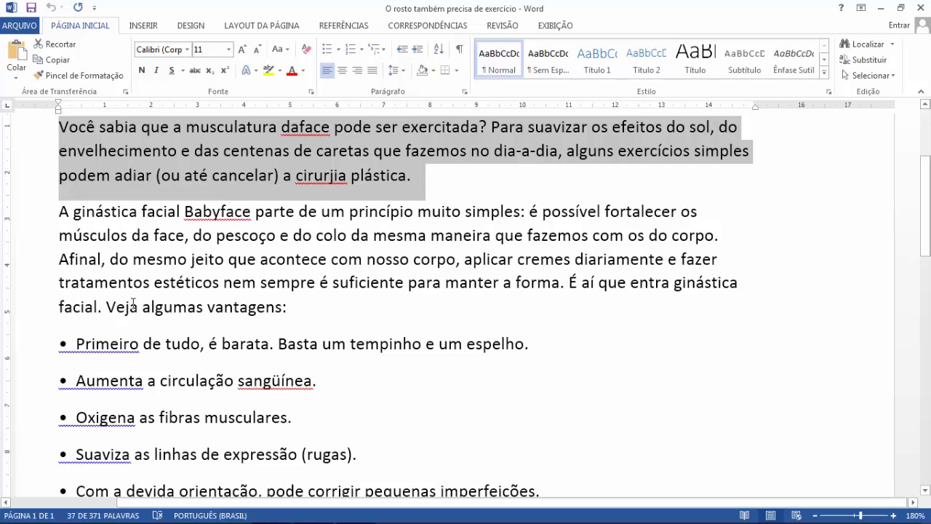
scroll(134, 304, down, 9)
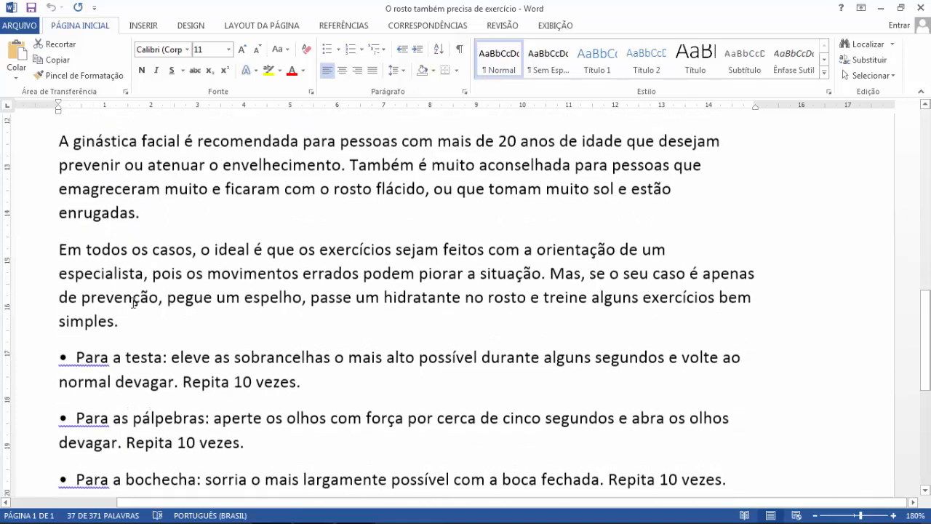
scroll(133, 304, down, 5)
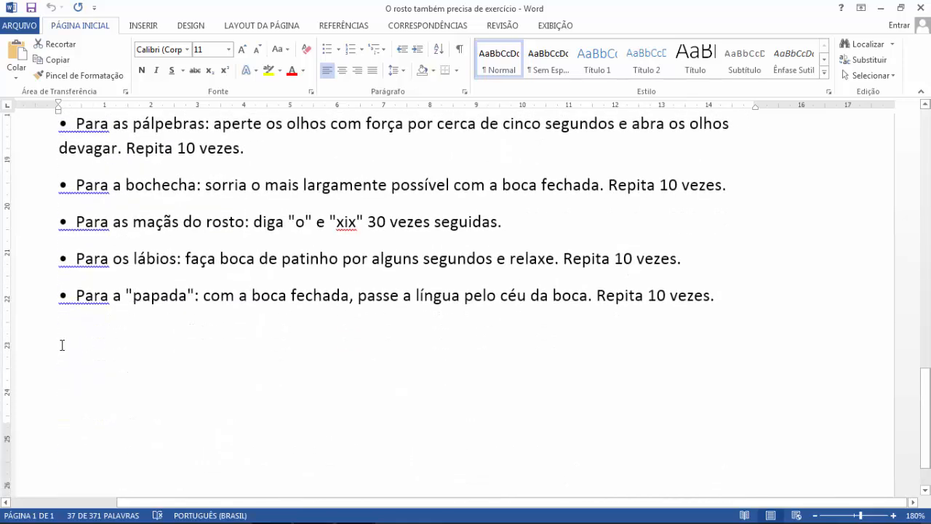
click(62, 345)
click(713, 296)
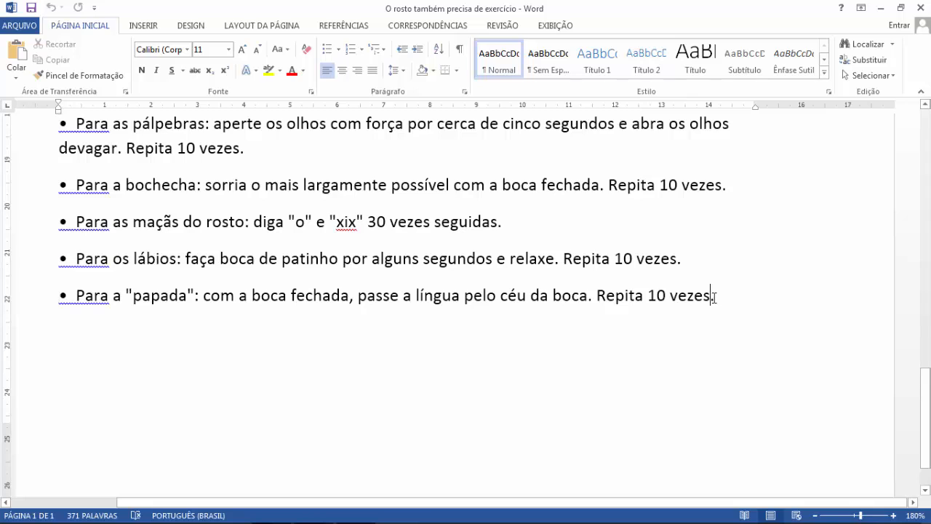
key(Return)
key(Return)
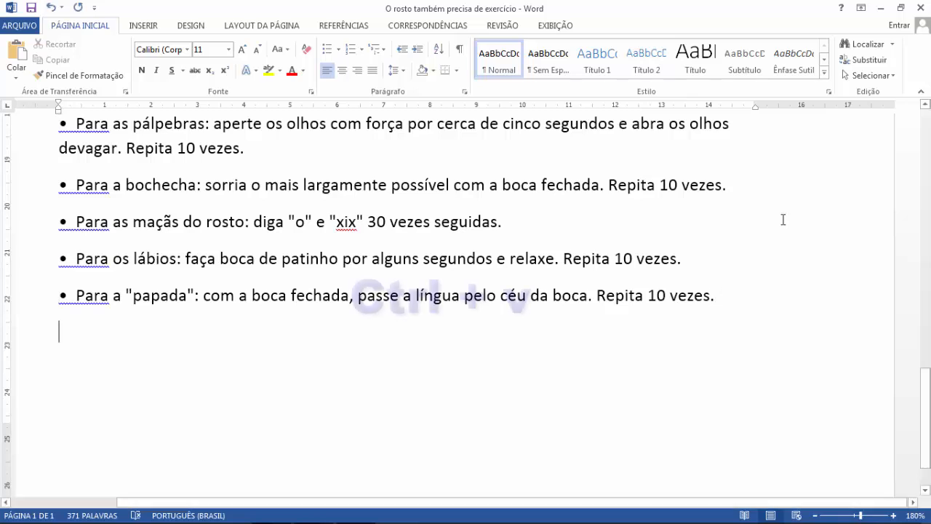
click(17, 79)
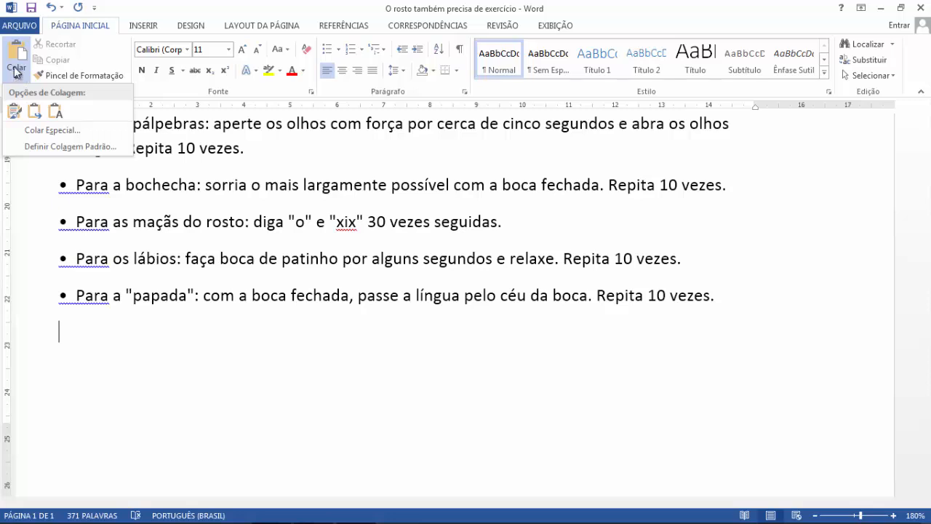
click(16, 60)
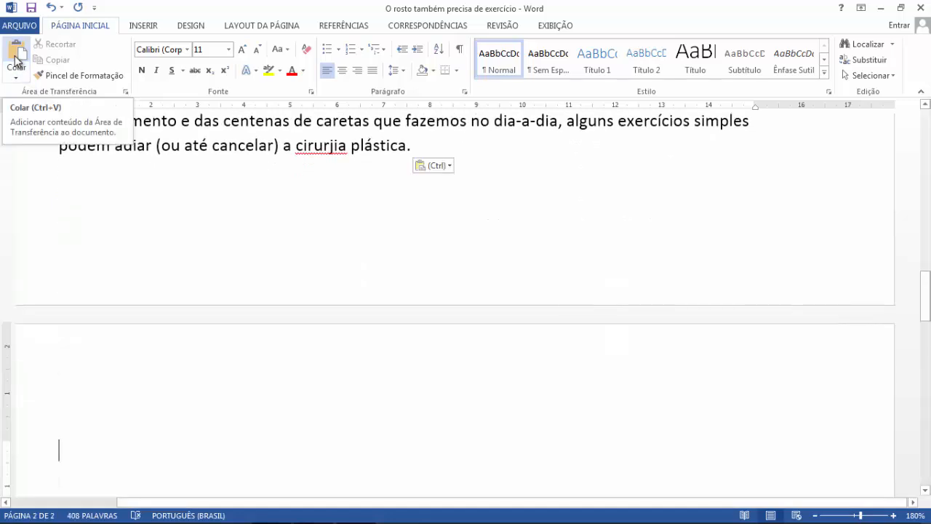
Undo the pasting of the copied paragraph at the end of the document.
scroll(367, 302, up, 3)
scroll(370, 296, up, 1)
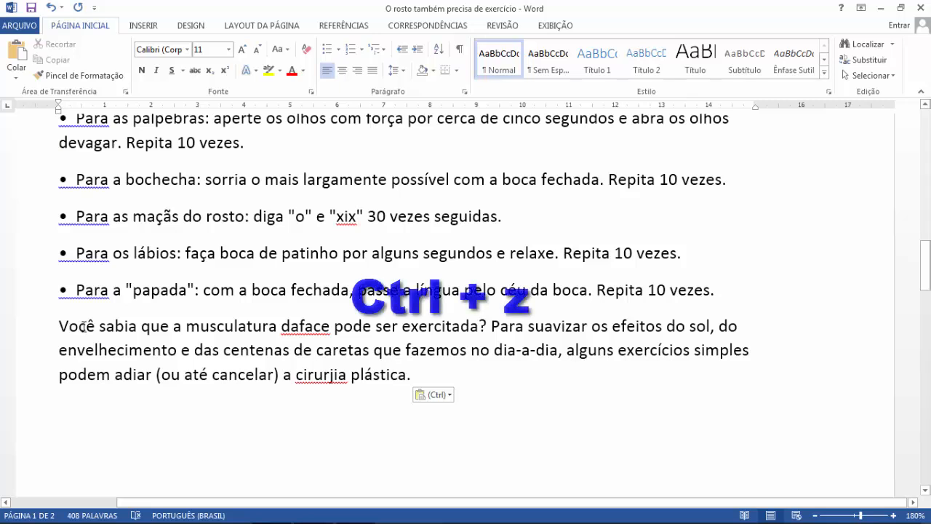
key(ctrl+z)
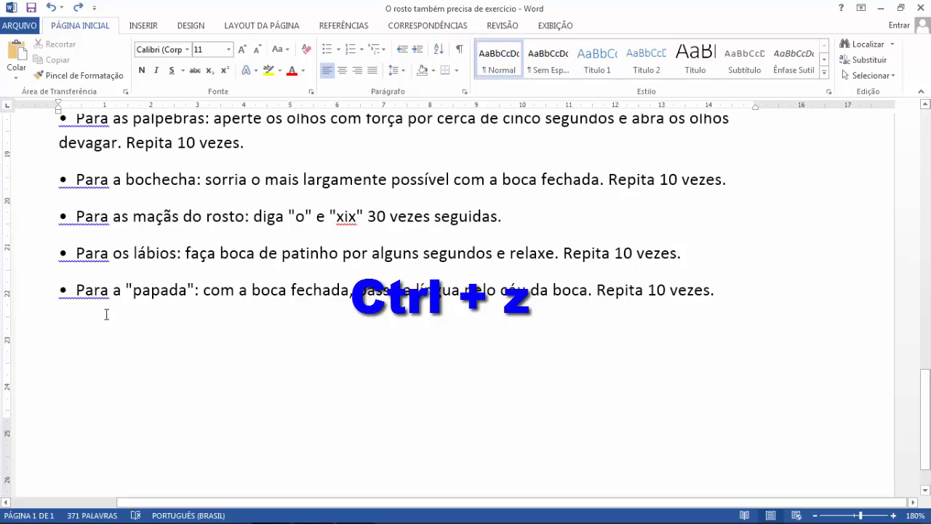
Cut the "Você sabia que a musculatura" paragraph from below the document title.
scroll(160, 307, up, 2)
scroll(160, 307, up, 8)
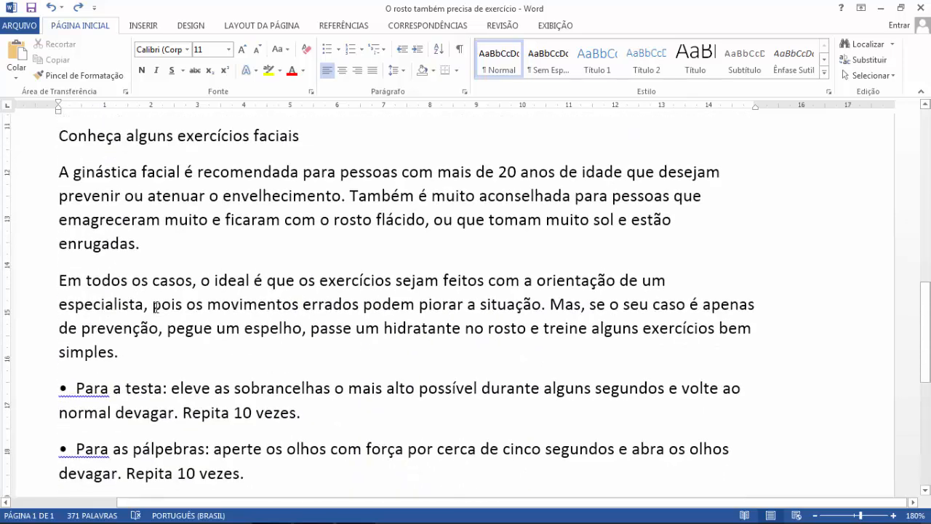
scroll(160, 302, up, 8)
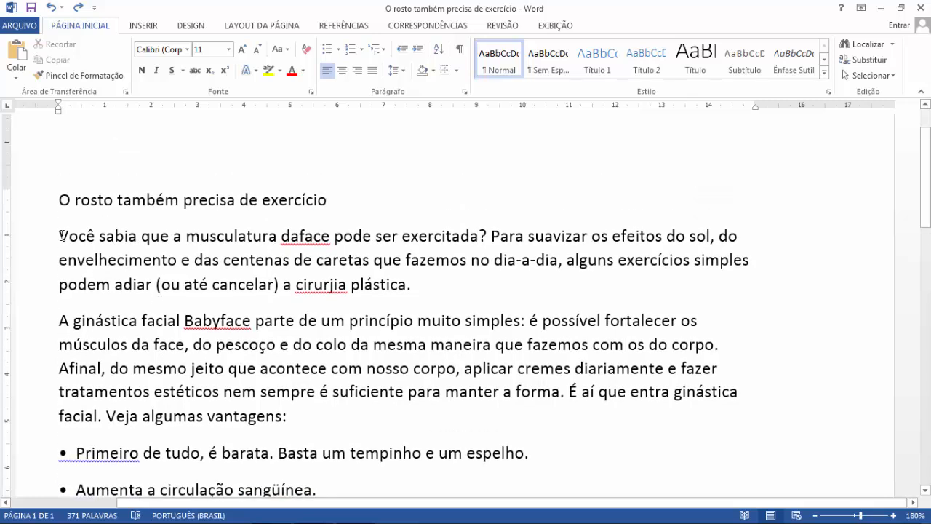
drag(60, 237, 426, 285)
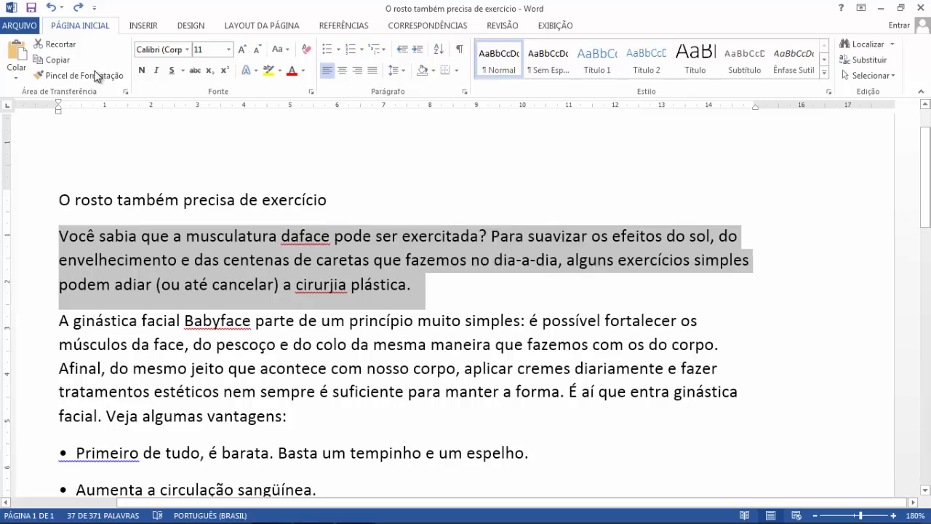
click(54, 43)
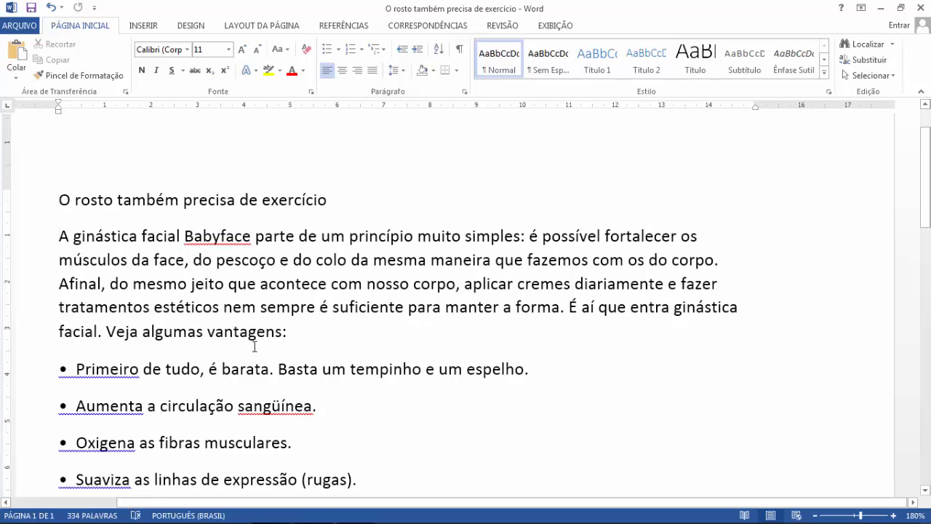
Paste the cut paragraph on a new line below the final "papada" bullet.
scroll(255, 340, down, 6)
scroll(257, 338, down, 5)
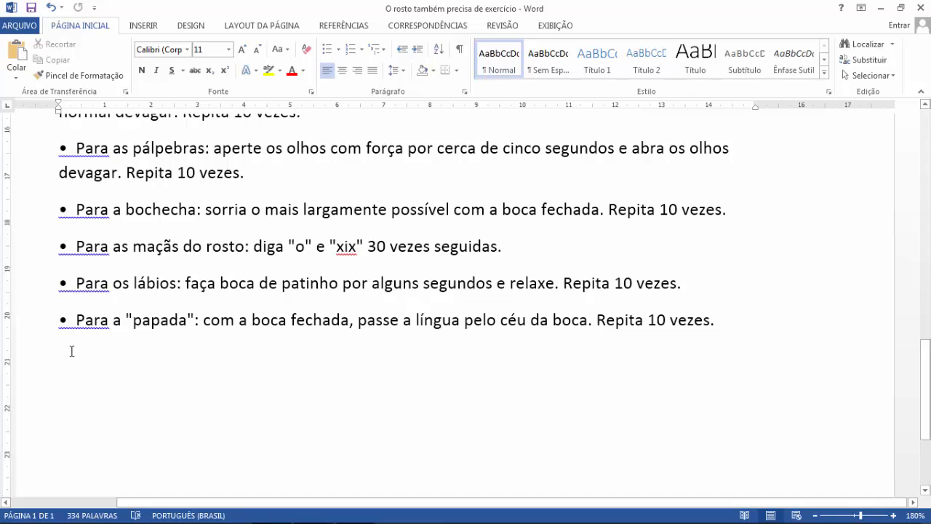
click(737, 321)
key(Return)
key(Return)
key(ctrl+v)
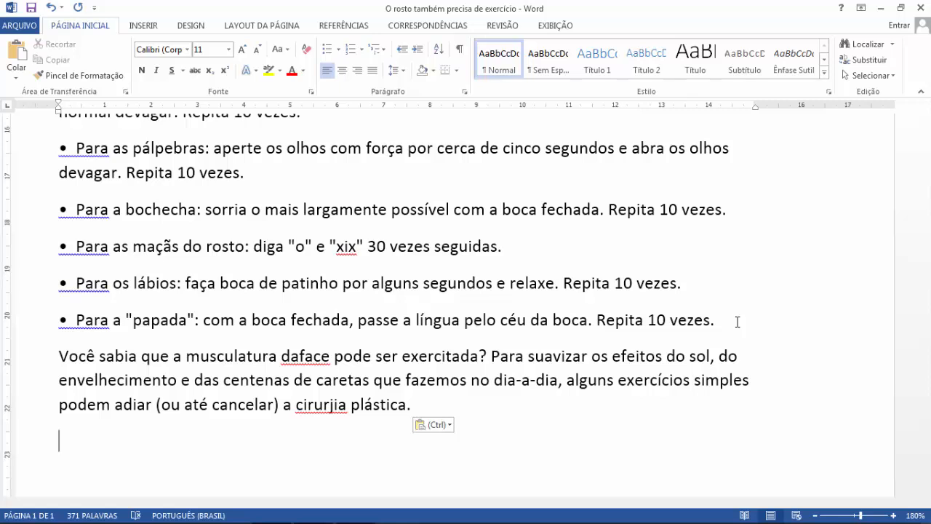
Undo the last paste and the line breaks added after the final bullet.
key(ctrl+z)
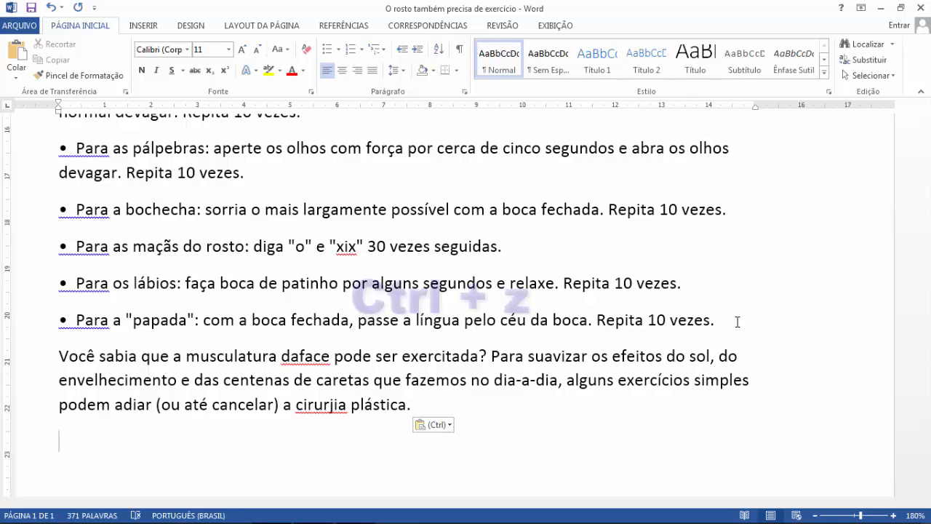
key(ctrl+z)
Correct the misspelled "Babyface" in the first paragraph with the suggested spelling "Baby face".
scroll(749, 311, up, 2)
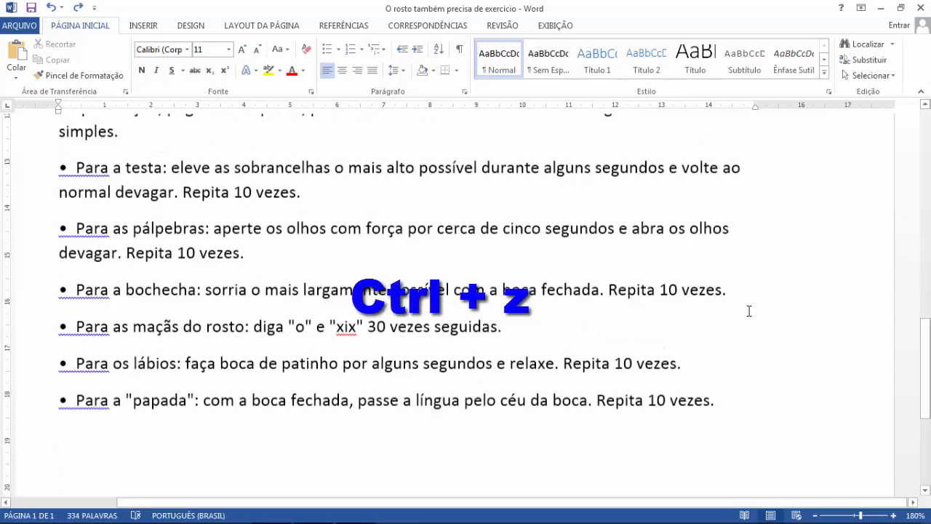
scroll(903, 270, up, 10)
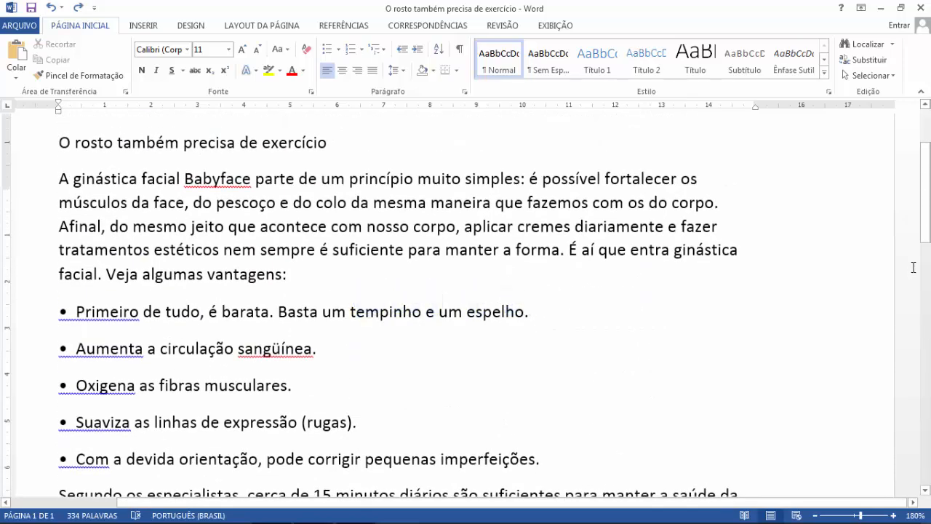
scroll(913, 267, up, 2)
scroll(913, 267, down, 1)
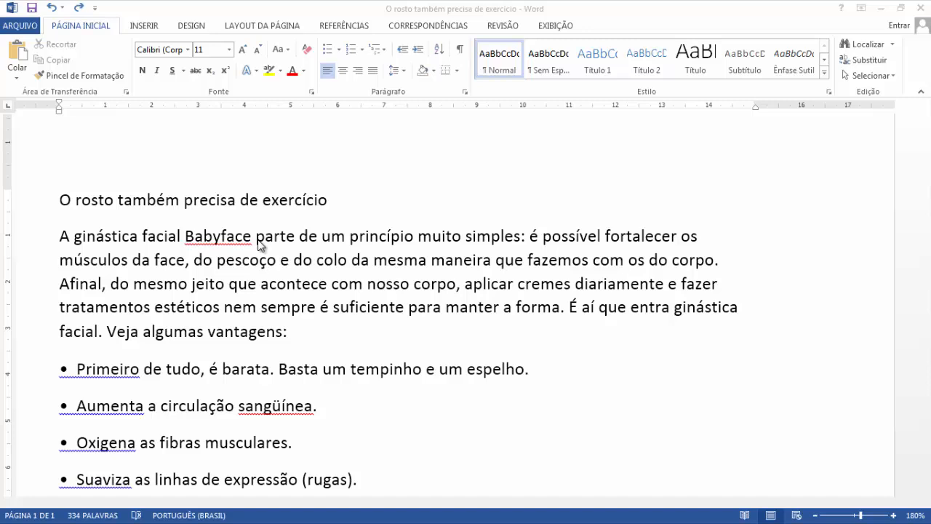
click(231, 238)
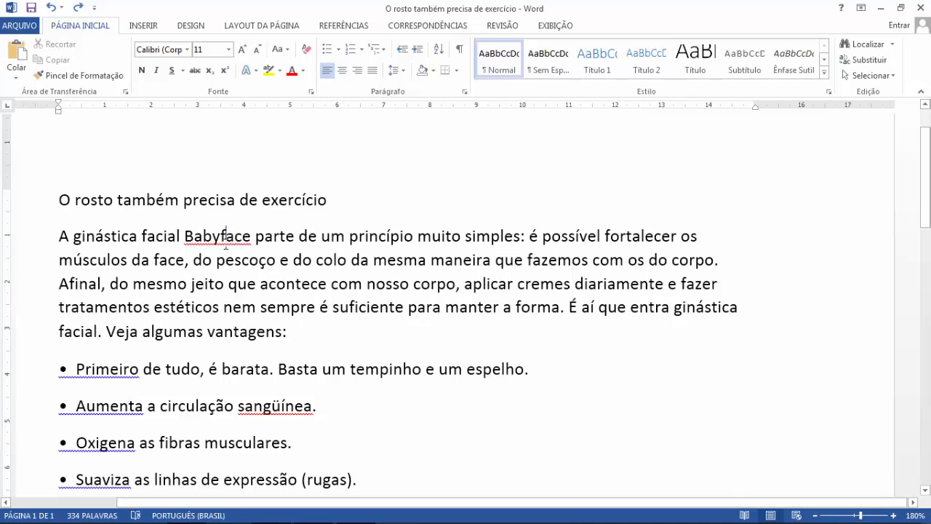
right_click(226, 245)
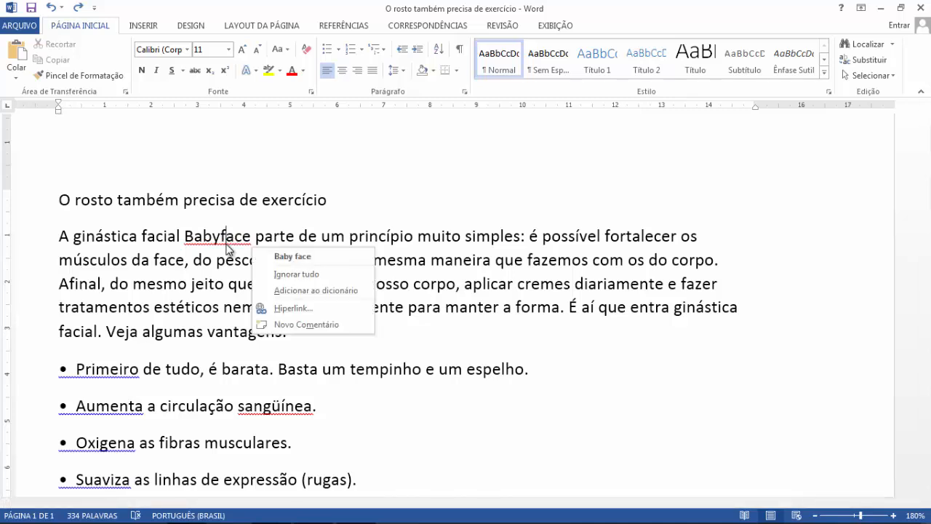
click(306, 258)
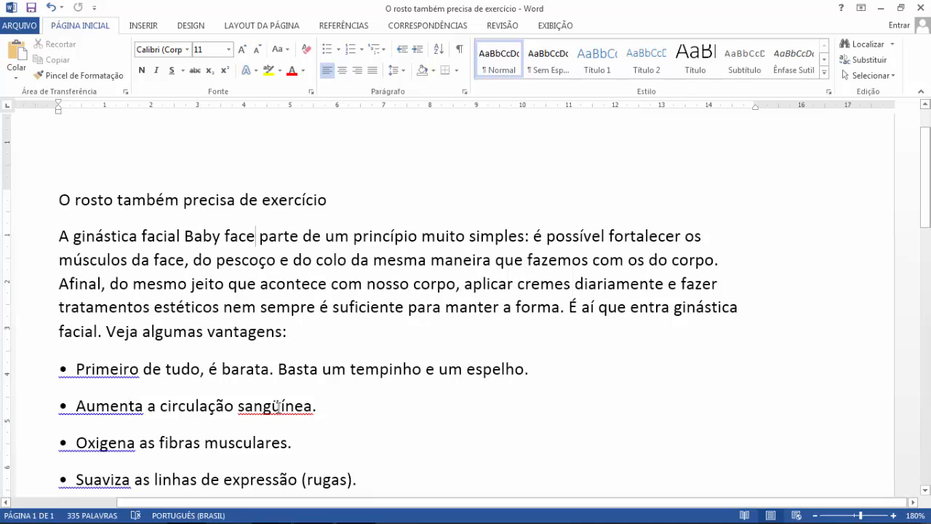
Replace "sangüínea" with the suggestion "sanguínea" and accept the suggested spacing for the "Primeiro" bullet.
right_click(278, 407)
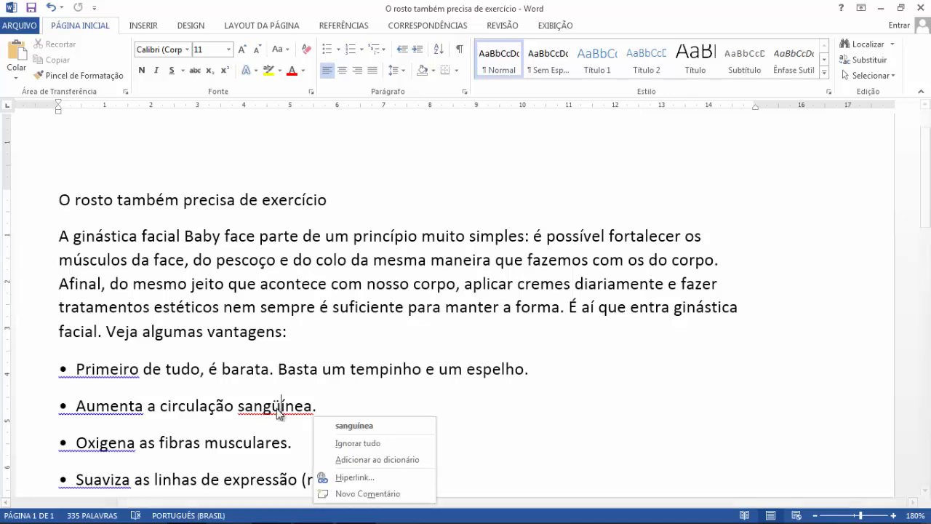
click(364, 427)
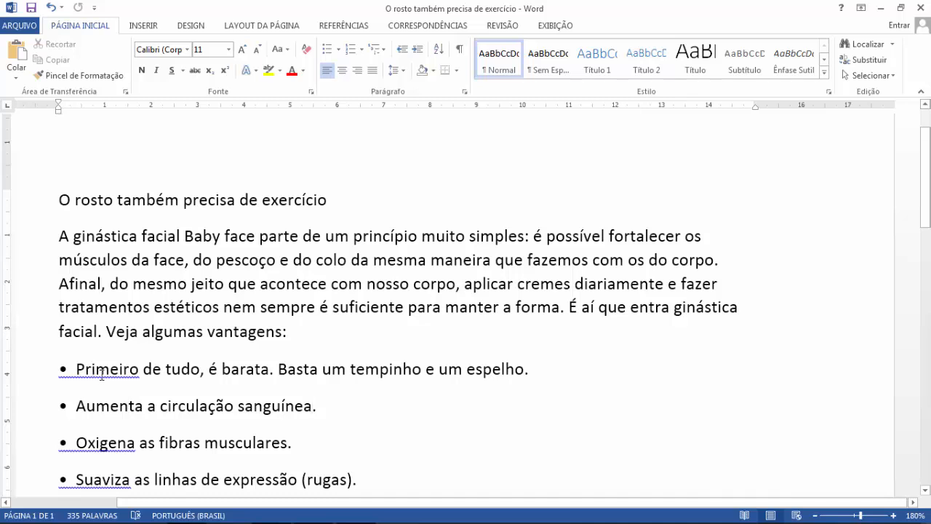
right_click(87, 373)
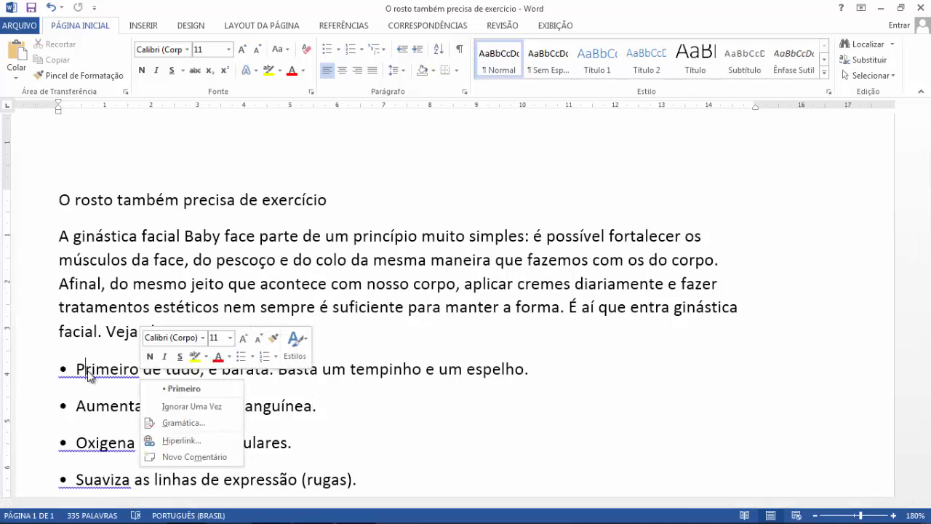
click(166, 390)
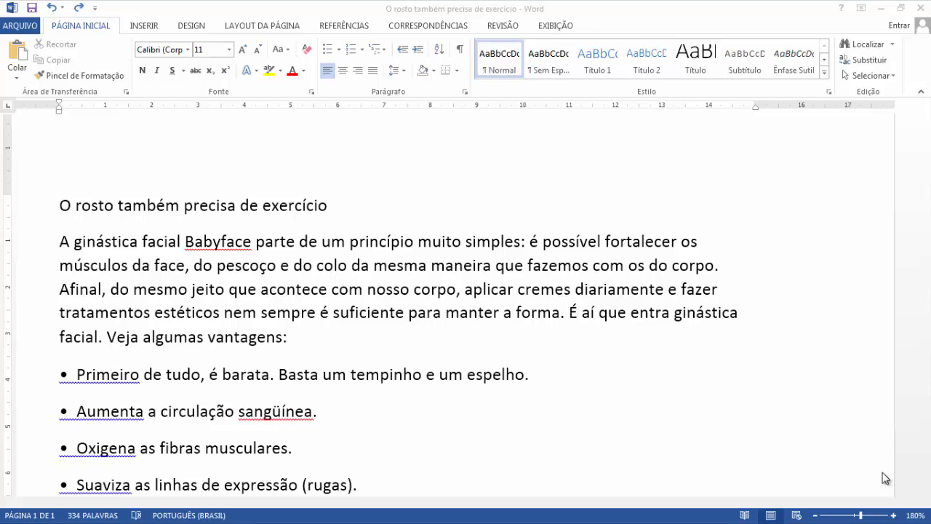
Start the spelling and grammar check of the document and change "Babyface" to "Baby face".
click(504, 27)
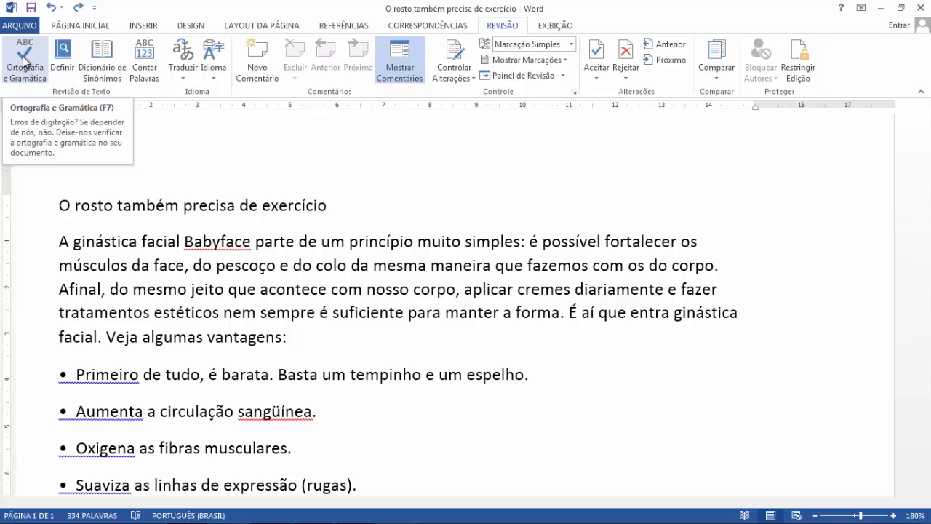
click(24, 61)
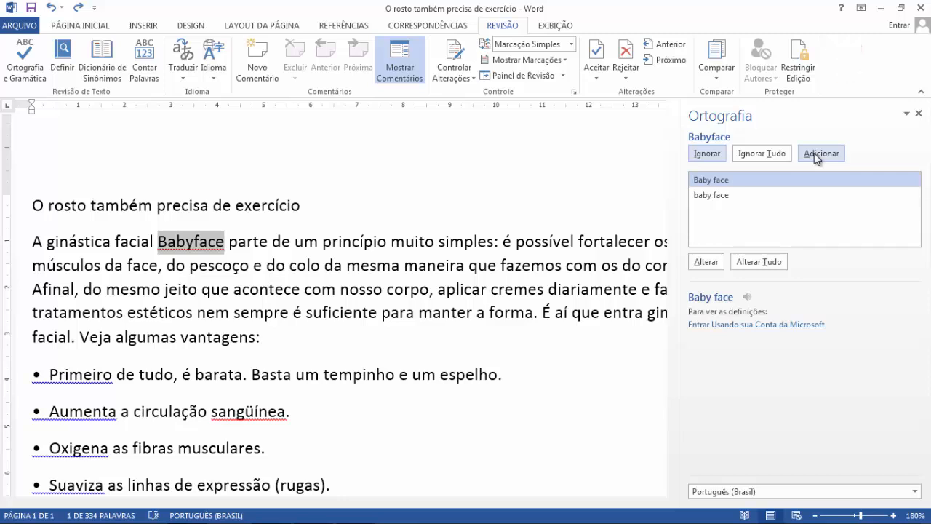
click(706, 263)
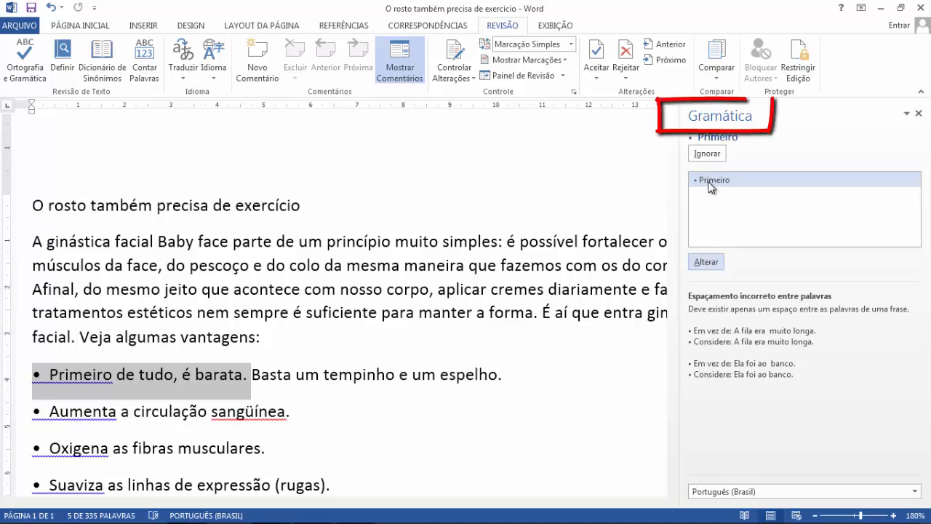
Accept the grammar check's spacing correction for the "Primeiro" bullet and change "sangüínea" to "sanguínea".
click(705, 261)
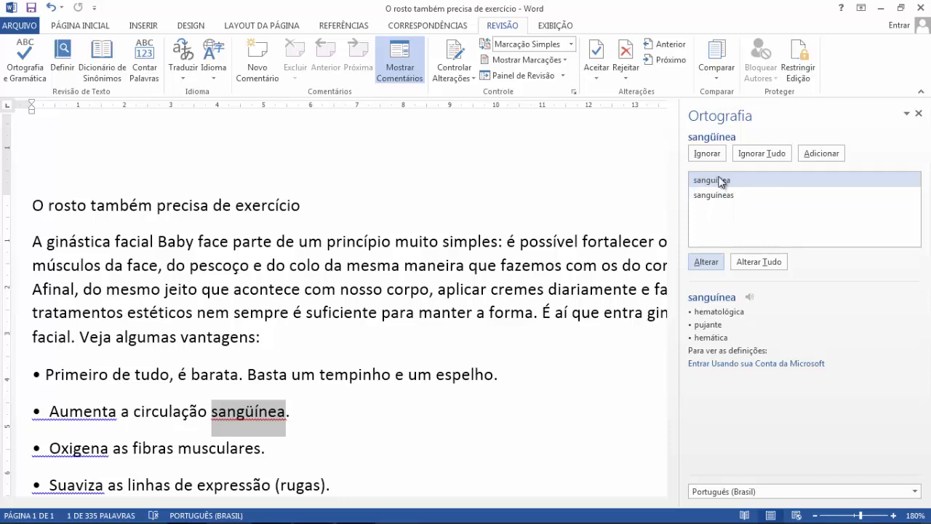
click(707, 262)
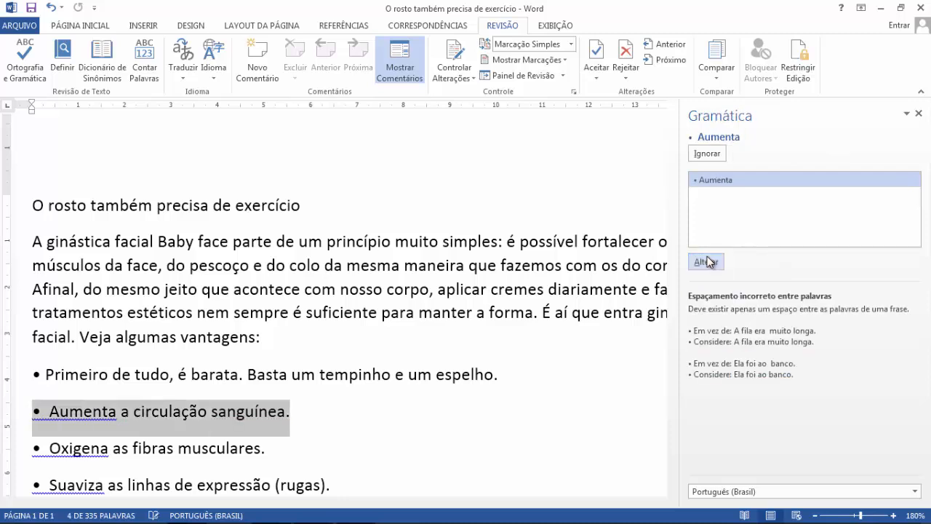
Accept the suggested spacing corrections for the "Aumenta", "Oxigena" and "Suaviza" bullets in the advantages list.
click(707, 262)
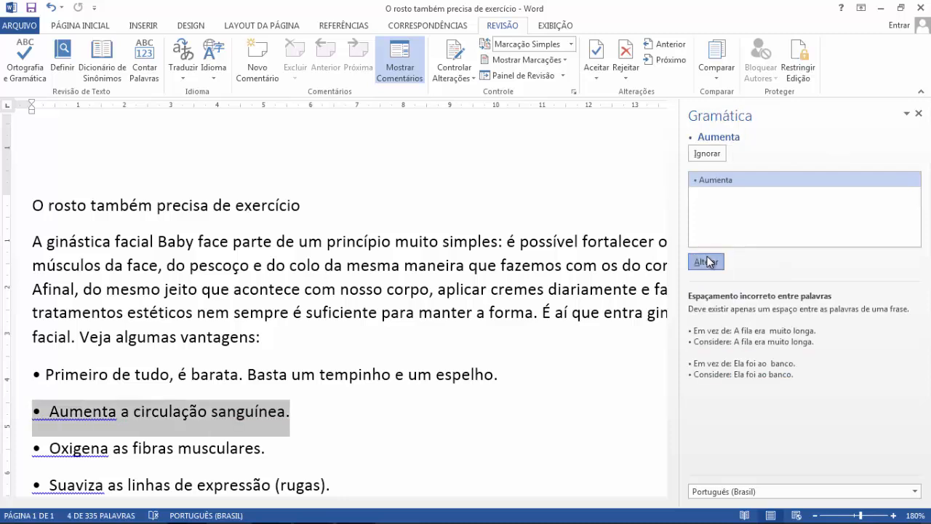
click(707, 262)
click(706, 262)
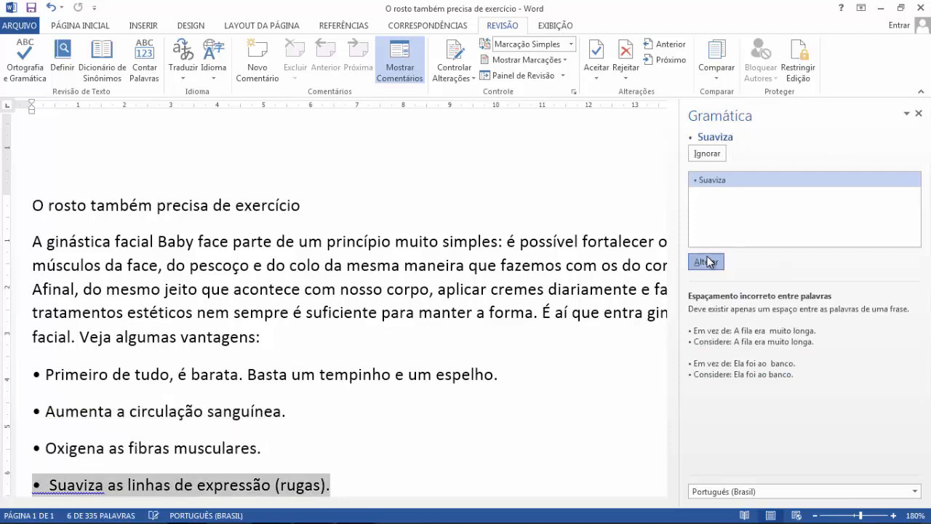
click(706, 262)
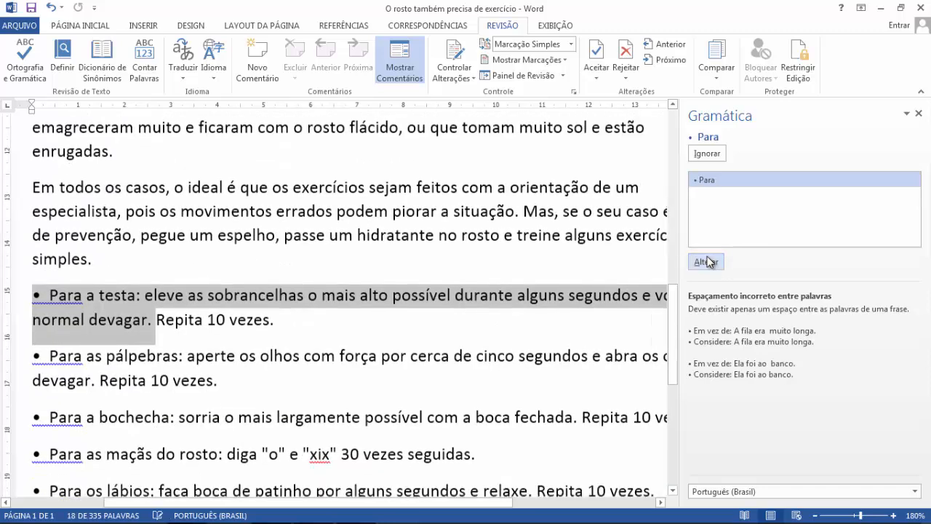
Accept the spacing corrections for the "Para" exercise bullets and change "xix" to "xixá", completing the document check.
click(706, 262)
click(706, 262)
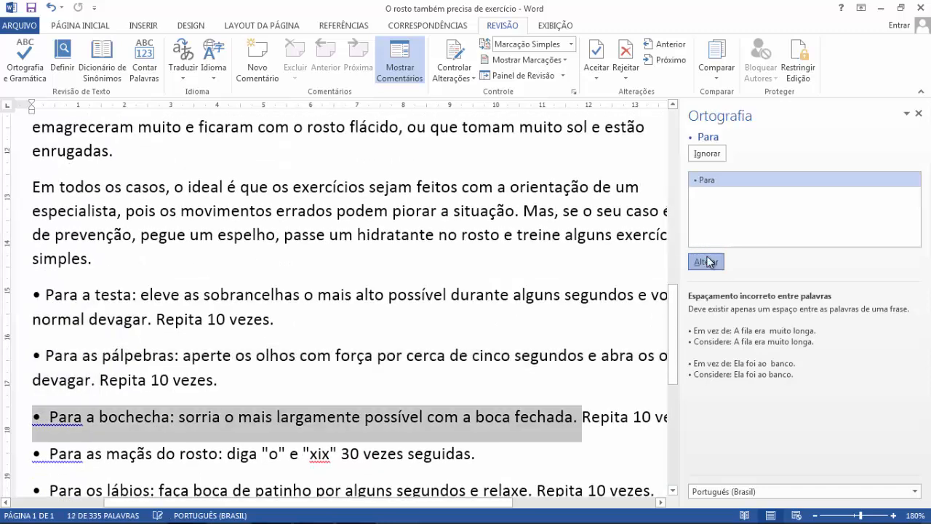
click(706, 262)
click(707, 262)
click(707, 262)
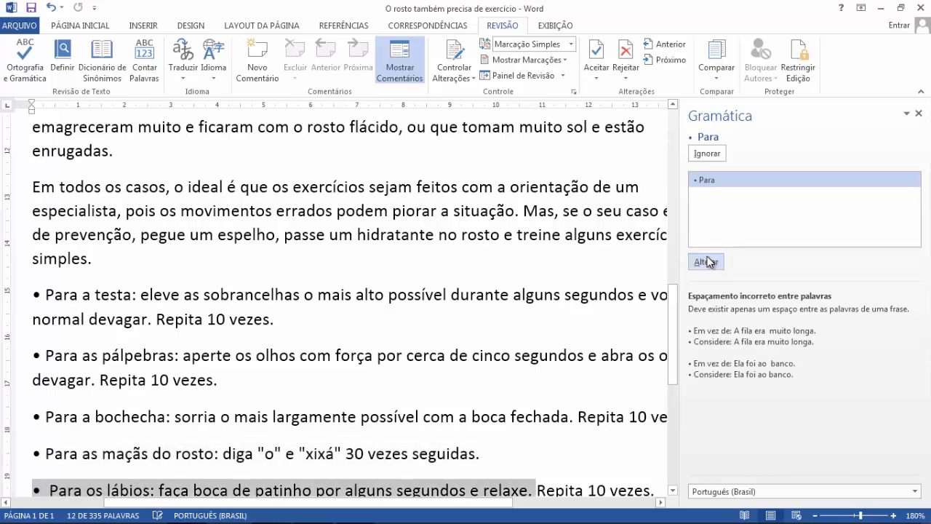
click(706, 262)
click(707, 261)
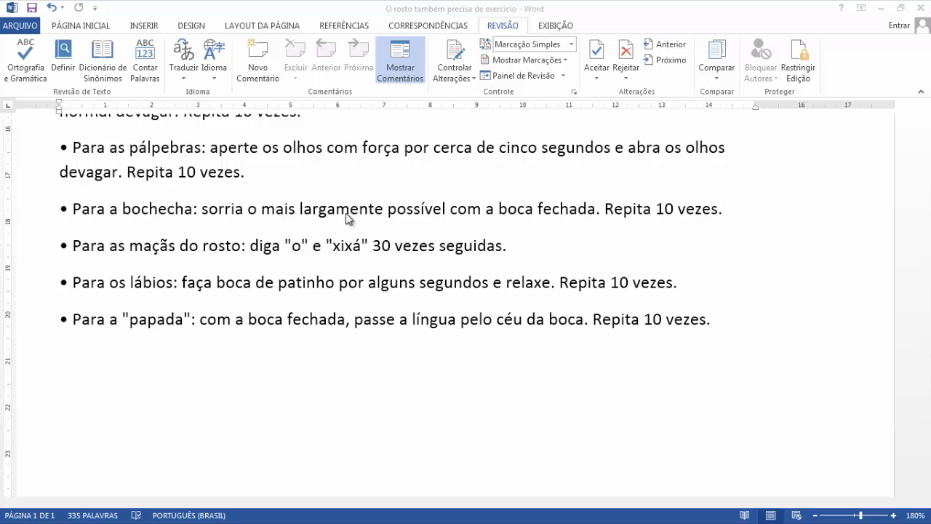
Open the AutoCorrect options from the program's proofing settings.
click(10, 29)
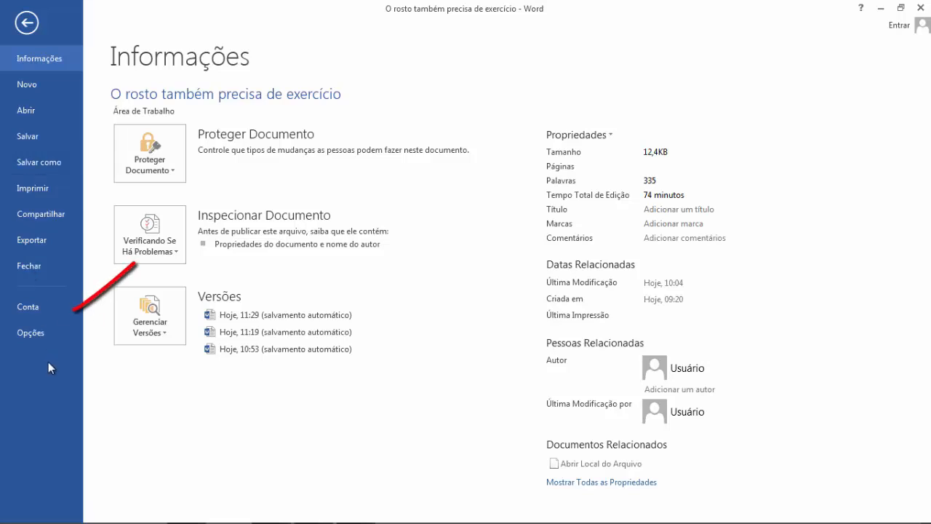
click(48, 340)
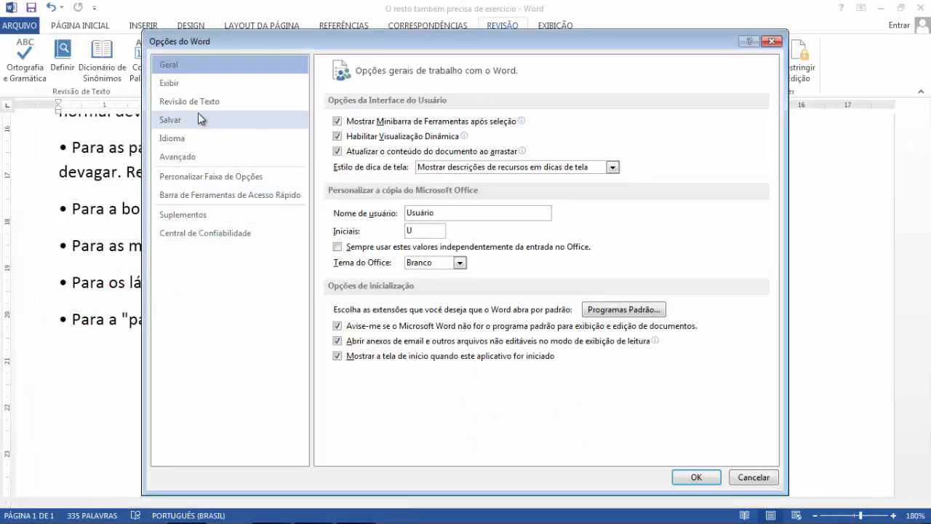
click(203, 112)
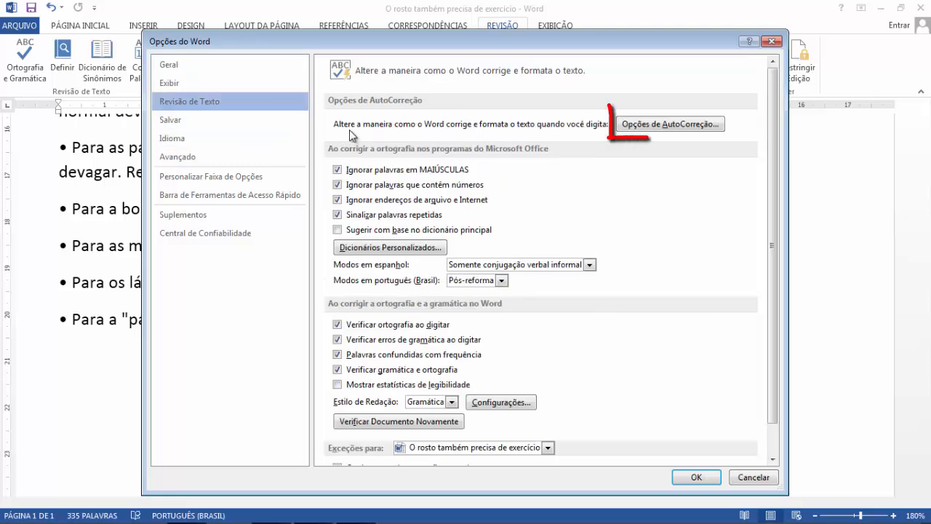
click(669, 125)
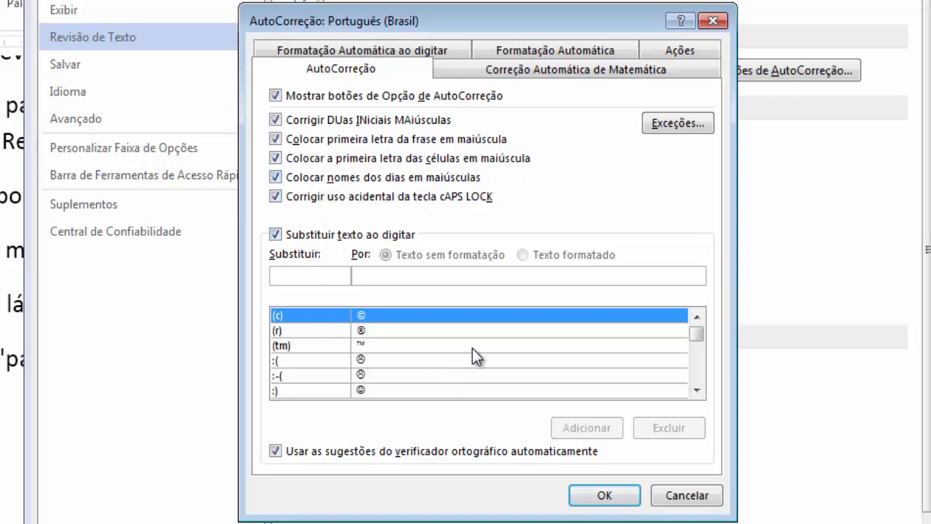
Examine the AutoCorrect replacement list, including its common misspellings, emoticons and arrow symbols.
drag(695, 334, 694, 347)
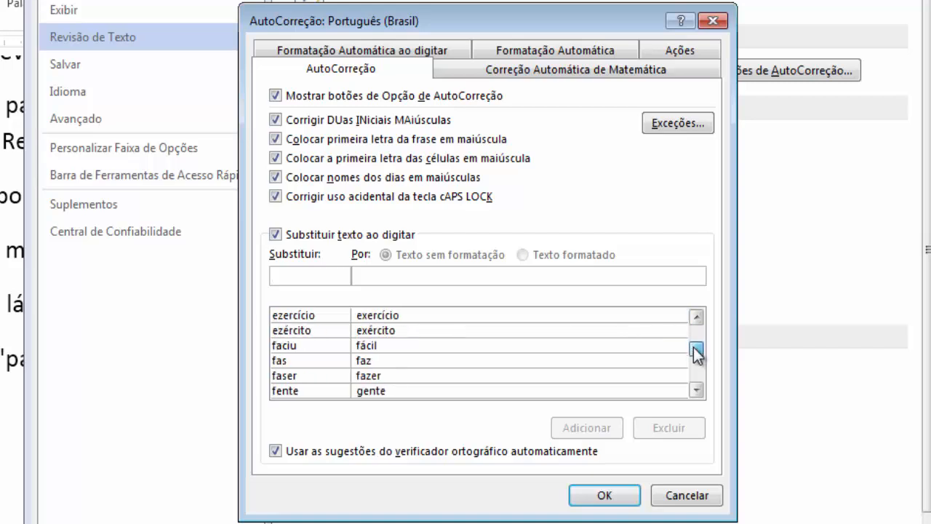
scroll(404, 328, down, 20)
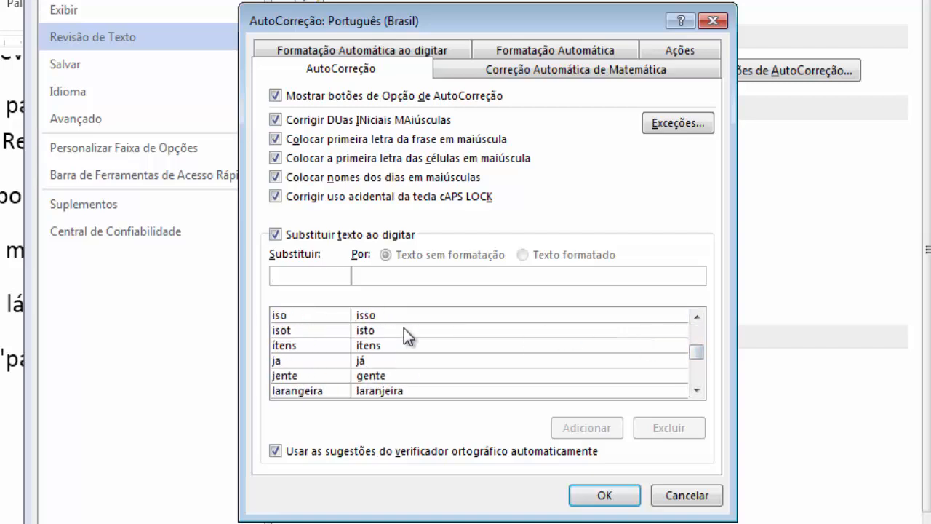
scroll(404, 329, up, 15)
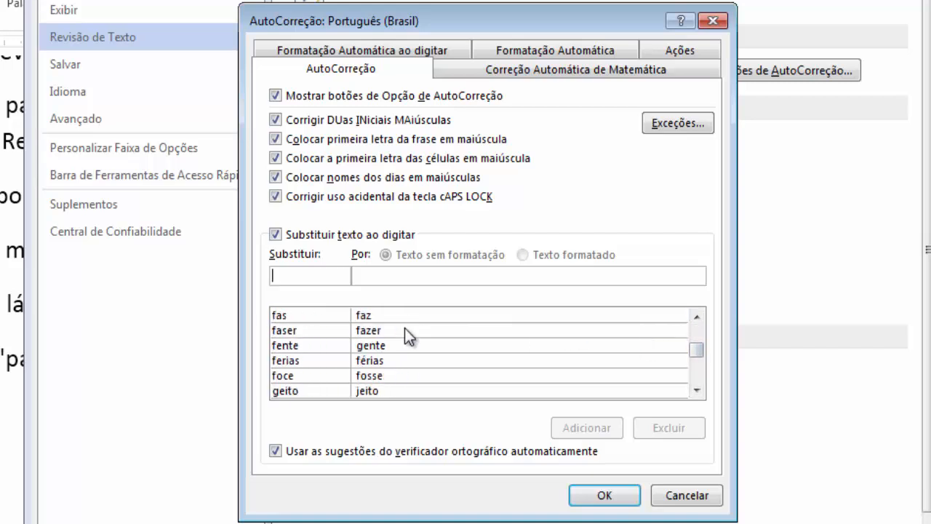
scroll(405, 329, down, 6)
scroll(406, 328, down, 15)
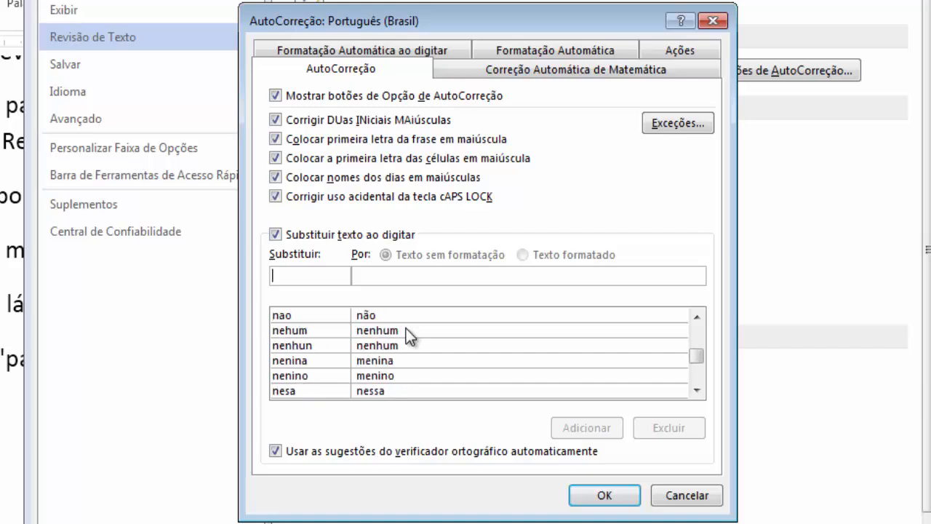
scroll(406, 328, up, 5)
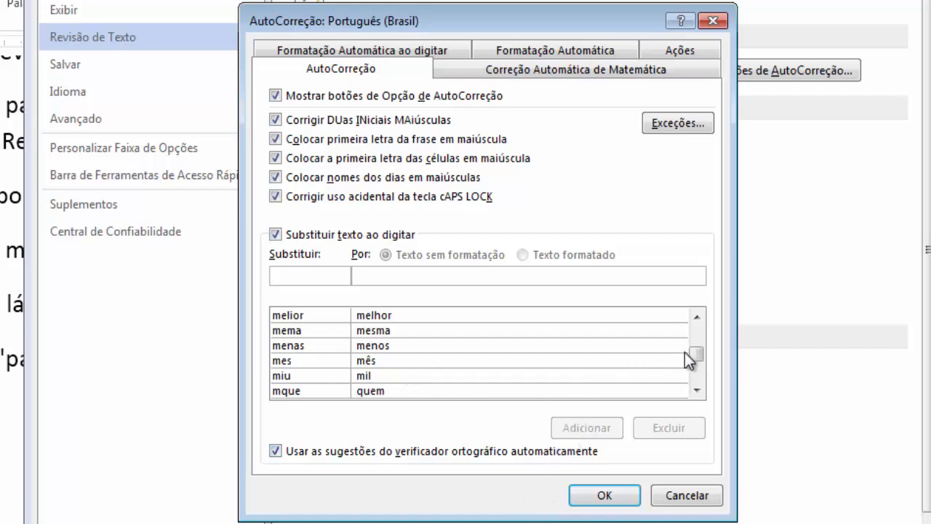
drag(696, 354, 699, 336)
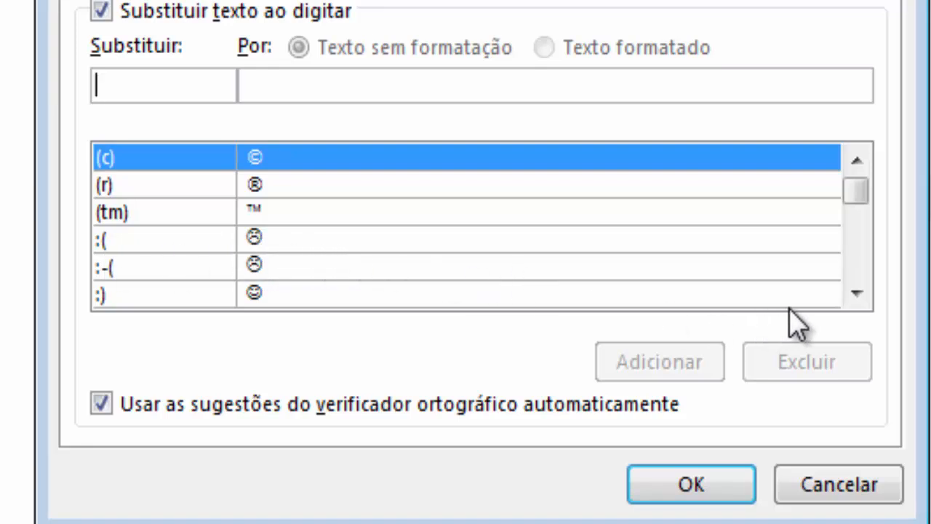
click(856, 293)
click(857, 294)
click(856, 293)
click(856, 293)
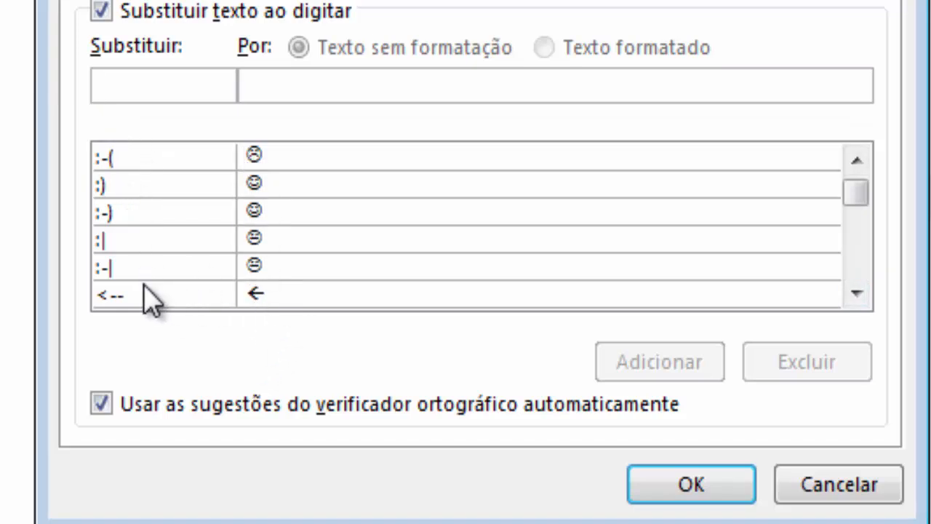
click(853, 297)
click(853, 297)
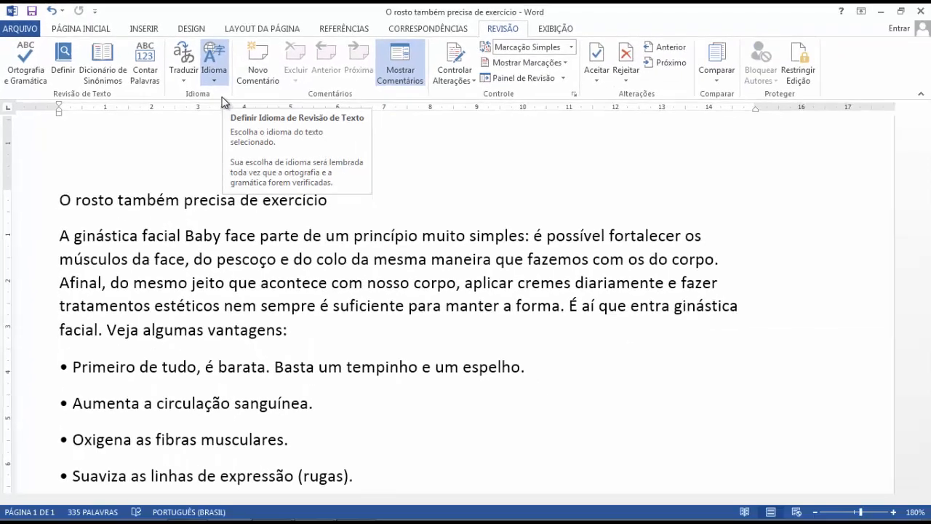
Open the proofing language settings and examine which languages are offered and which have spell checking available.
click(224, 102)
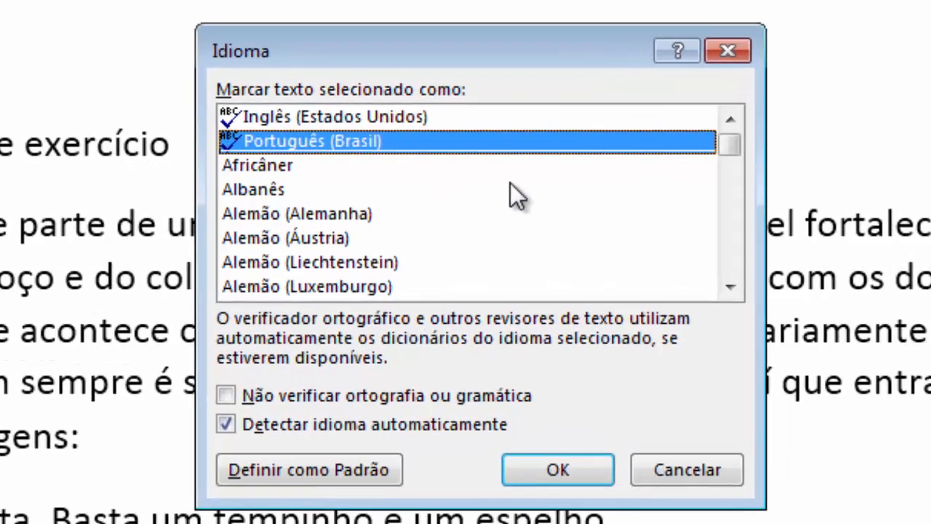
click(740, 258)
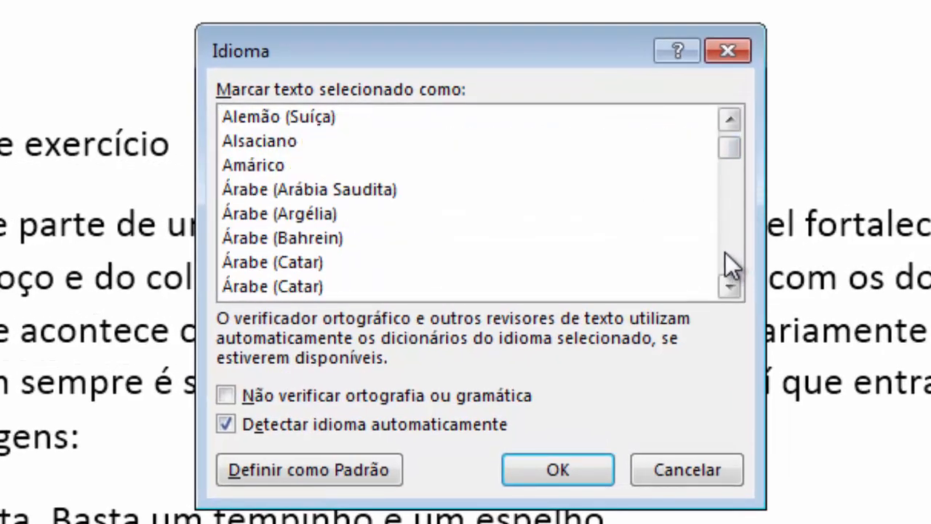
scroll(725, 252, down, 13)
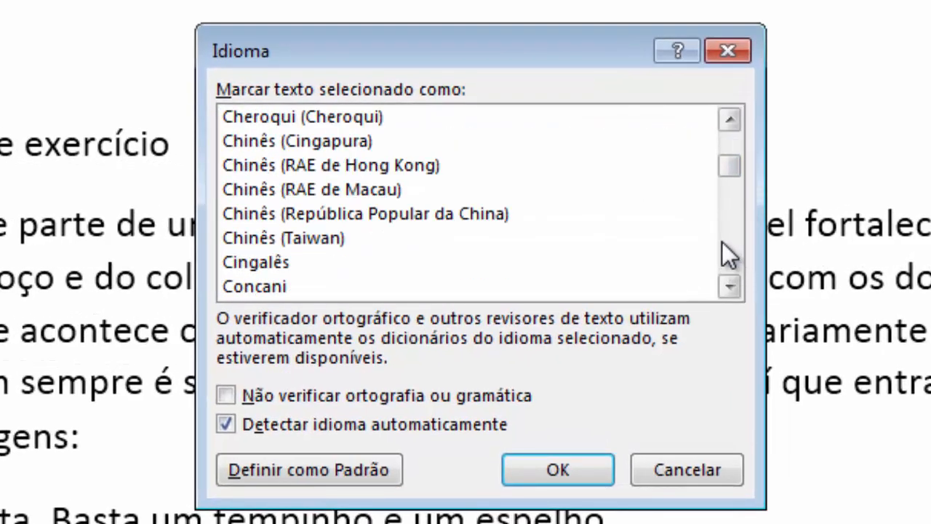
scroll(721, 242, down, 18)
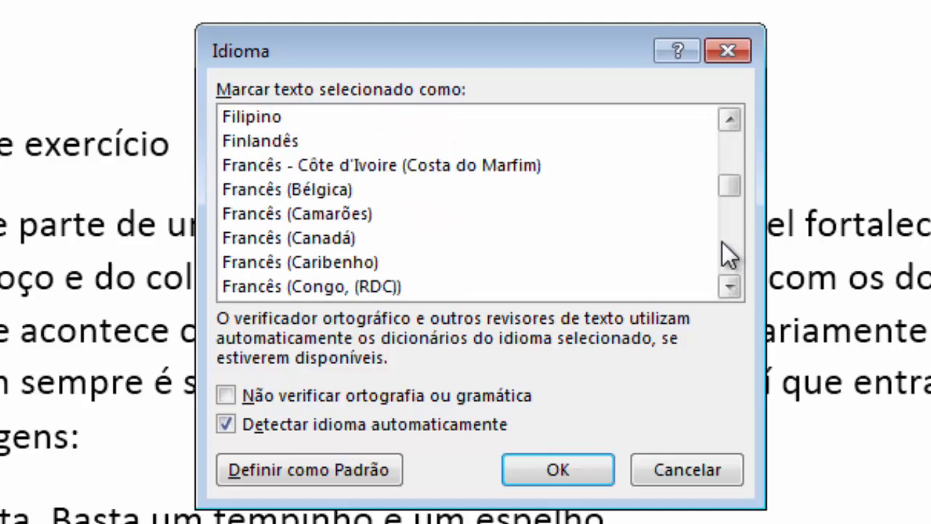
scroll(721, 241, down, 15)
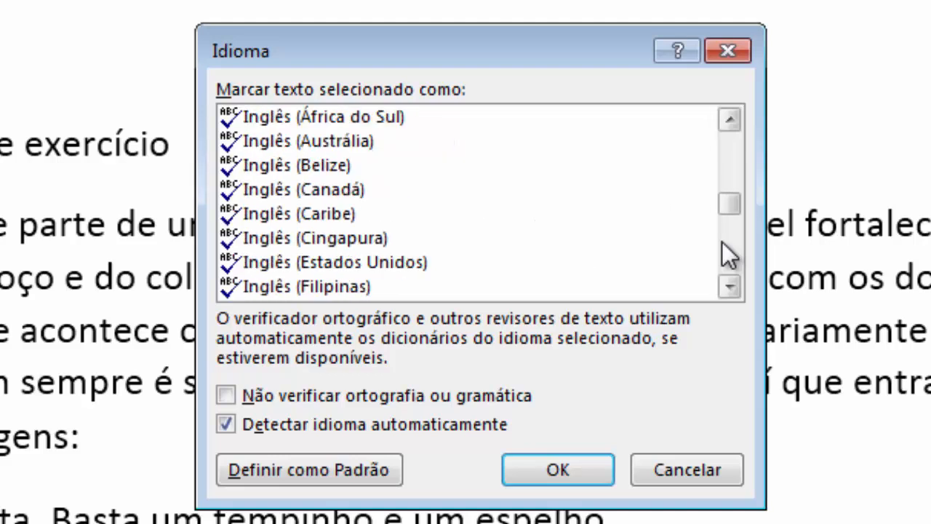
scroll(722, 241, down, 20)
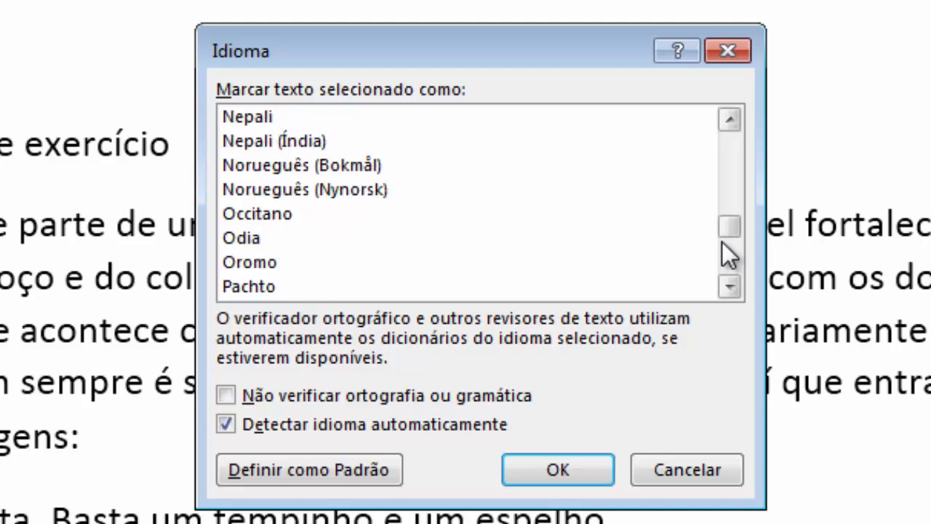
scroll(722, 242, down, 9)
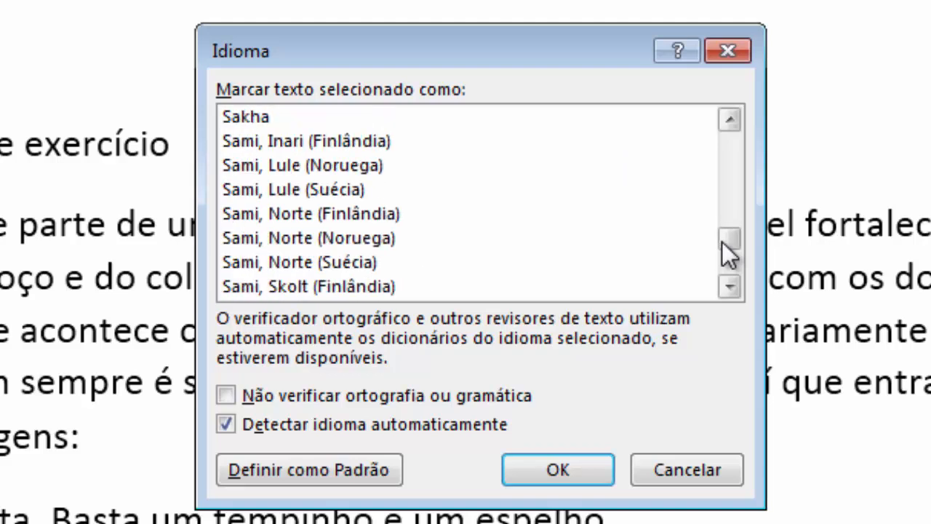
scroll(722, 242, down, 6)
scroll(722, 242, up, 10)
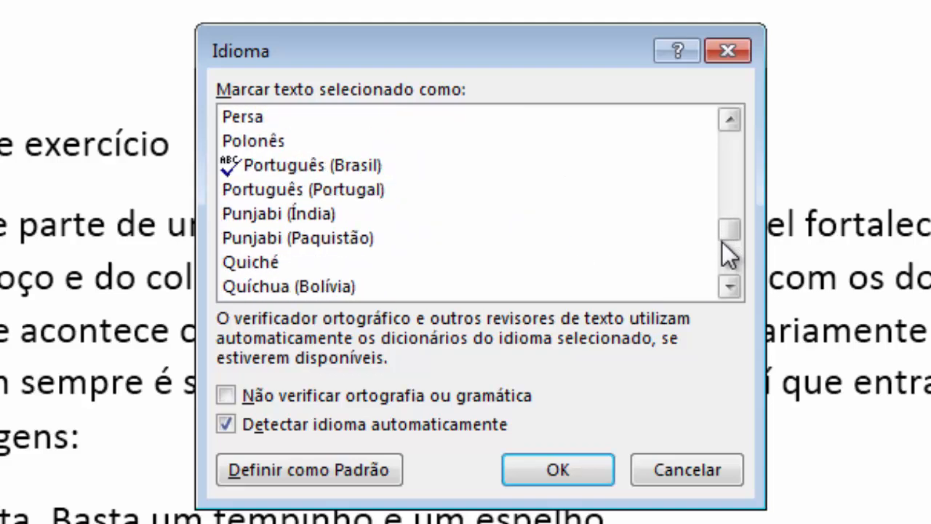
scroll(723, 243, up, 20)
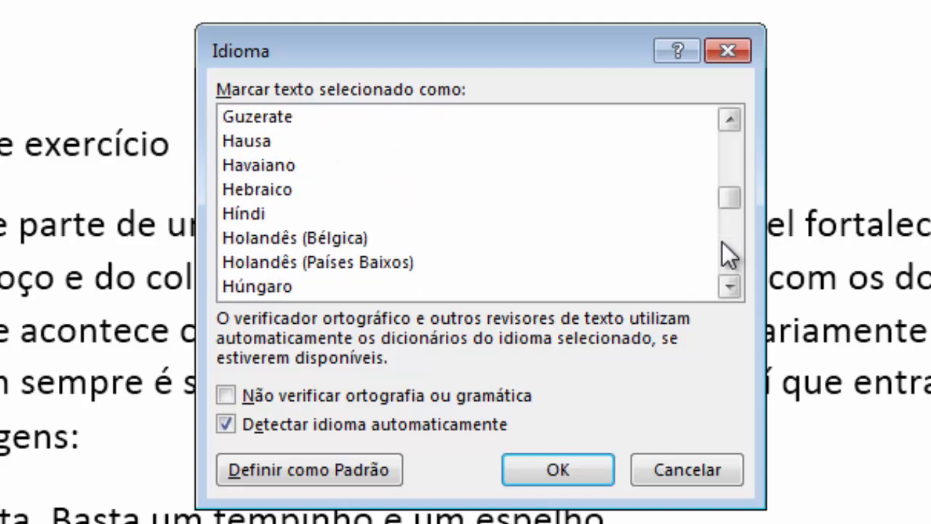
scroll(721, 242, up, 12)
scroll(721, 243, down, 3)
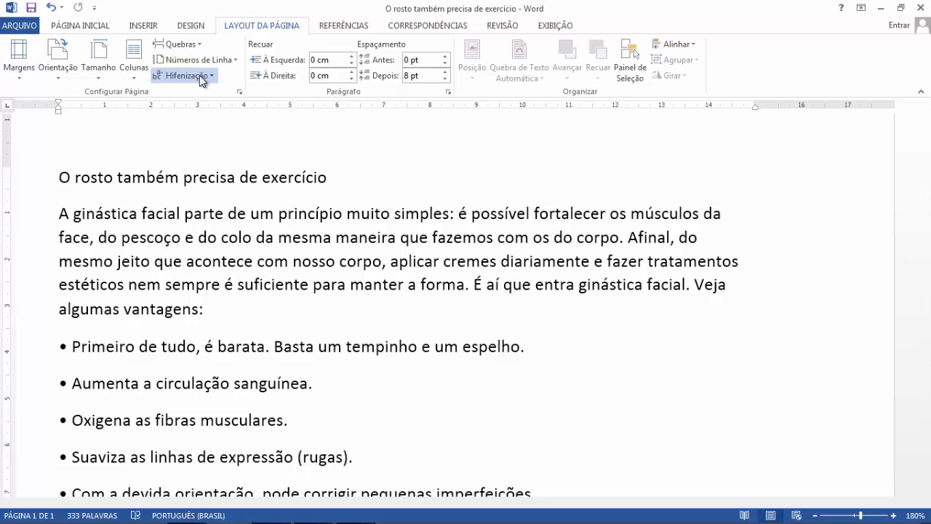
Turn on automatic hyphenation for the document and check the words divided at the line ends.
click(192, 117)
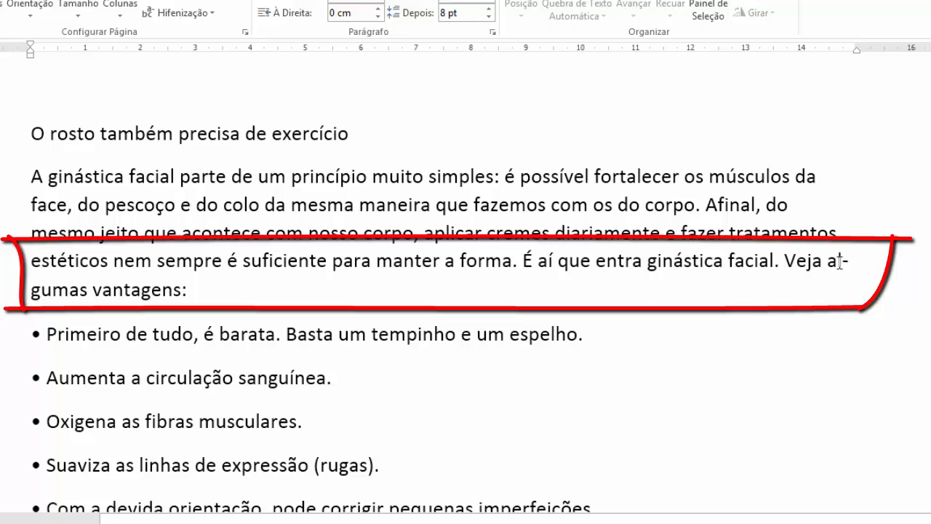
scroll(484, 272, down, 5)
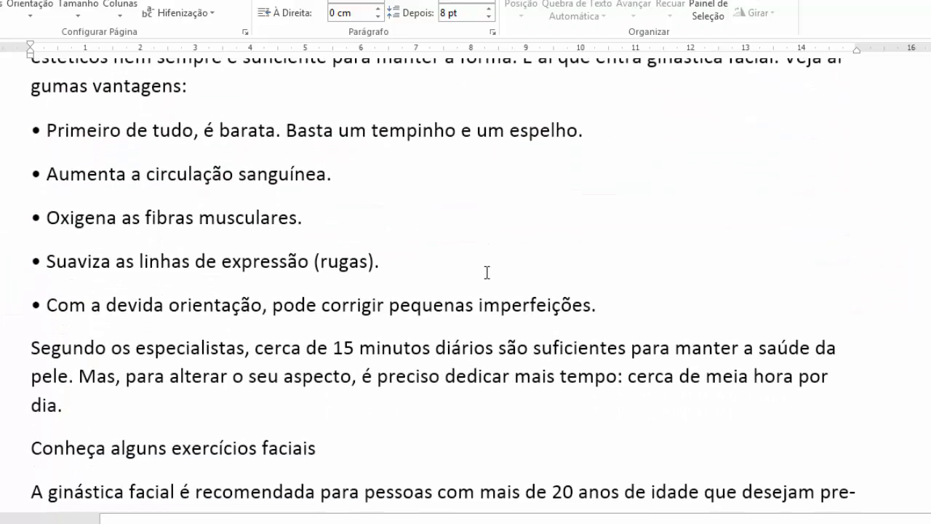
scroll(487, 272, down, 5)
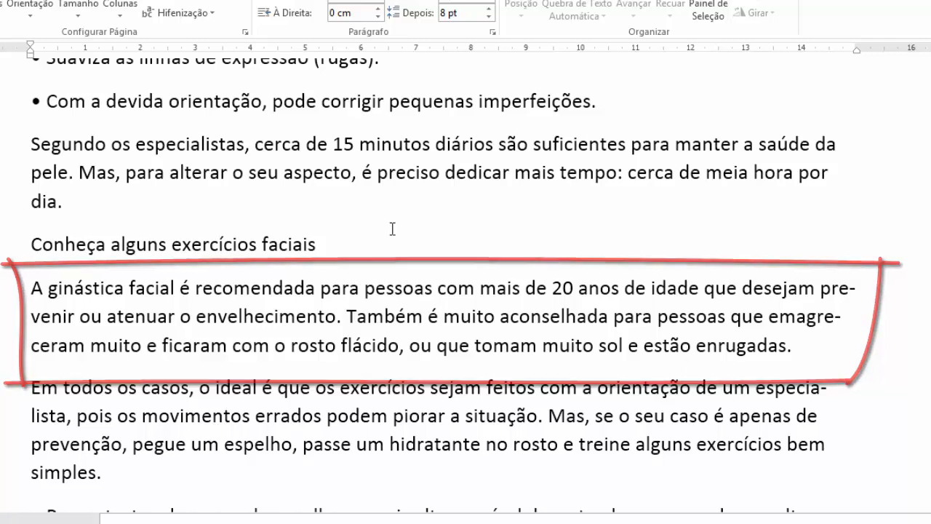
scroll(392, 229, up, 4)
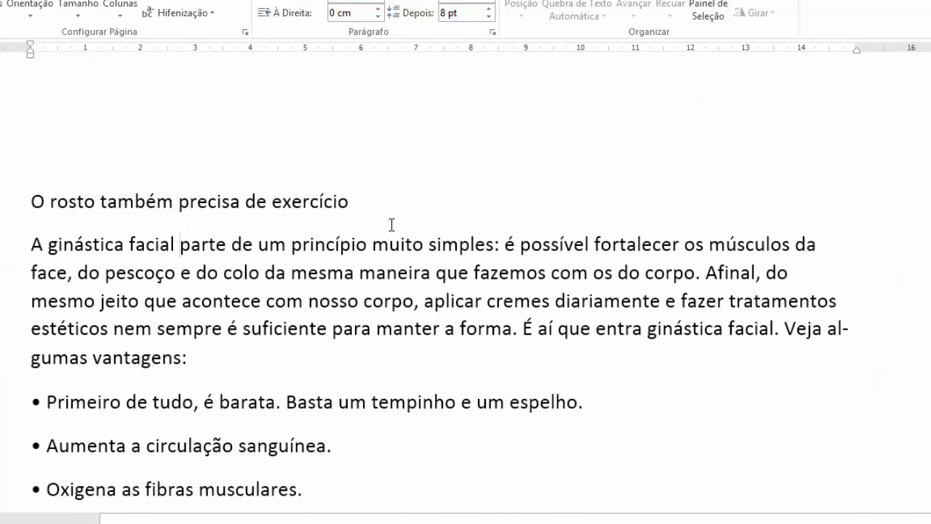
scroll(391, 224, down, 3)
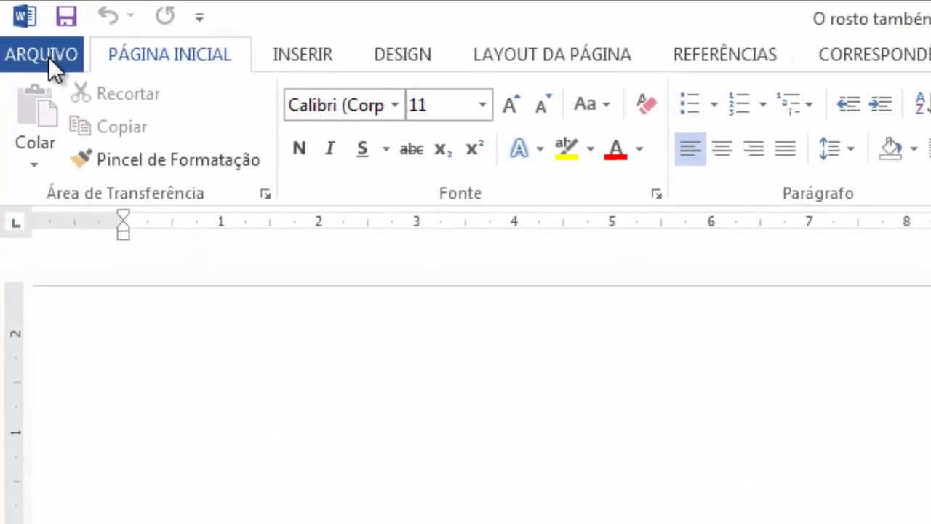
Begin saving a copy of the document to the computer's Área de Trabalho folder and set its file type to PDF.
click(48, 57)
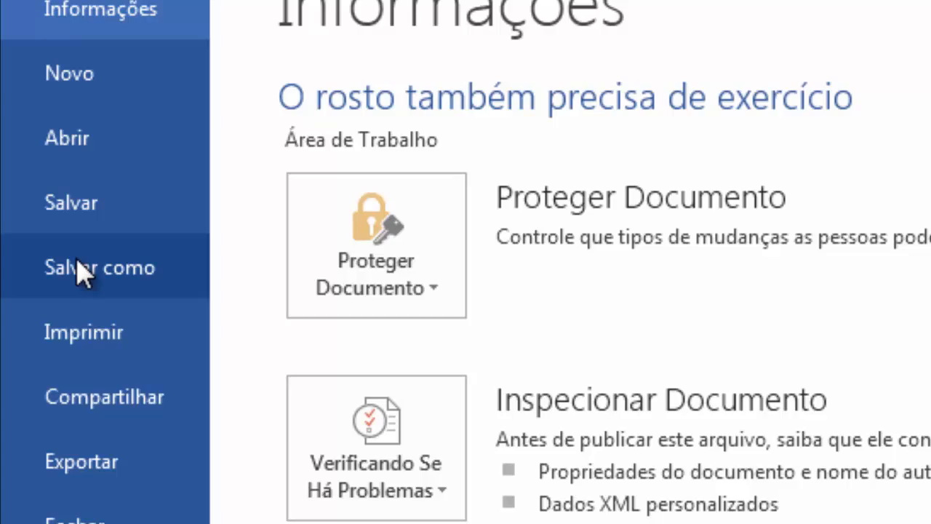
click(83, 274)
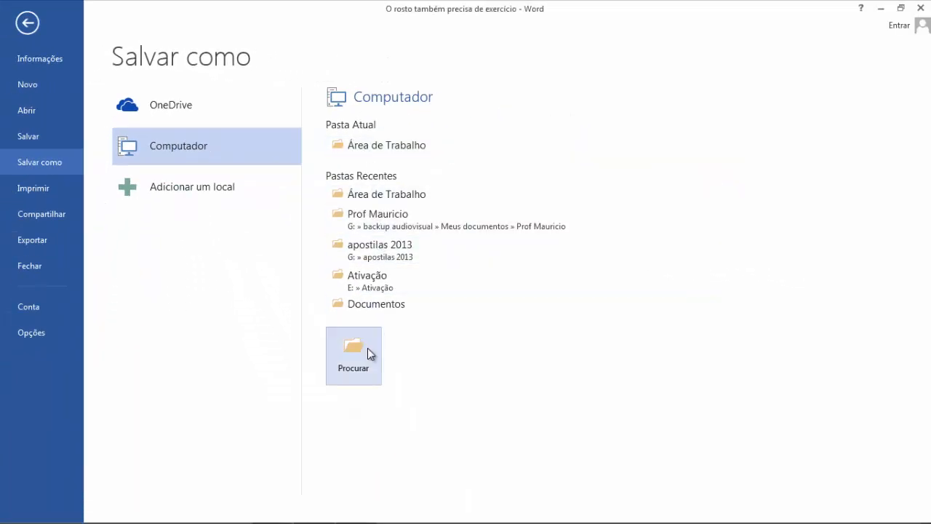
click(352, 364)
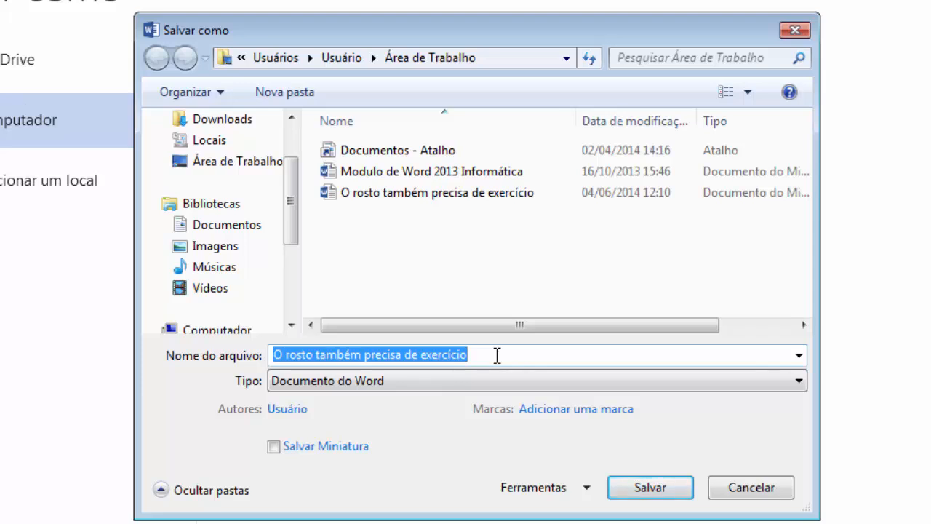
click(412, 383)
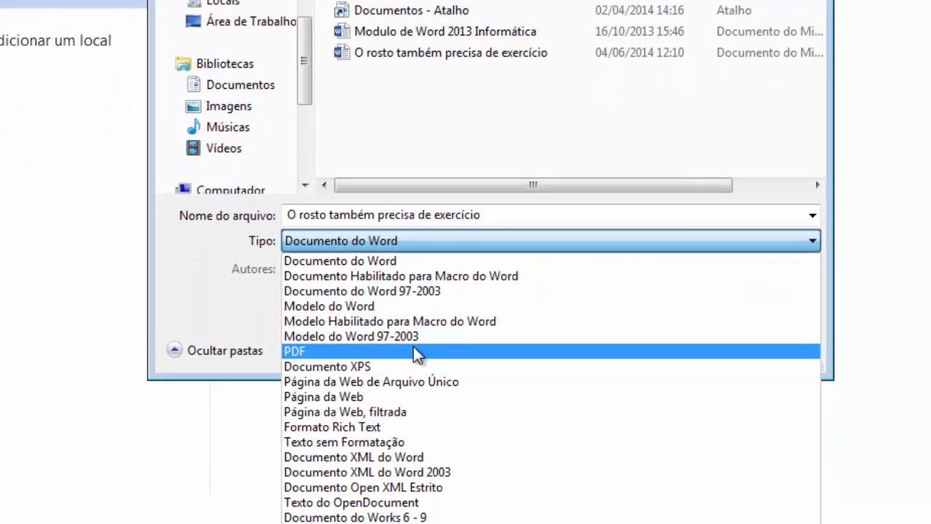
click(413, 349)
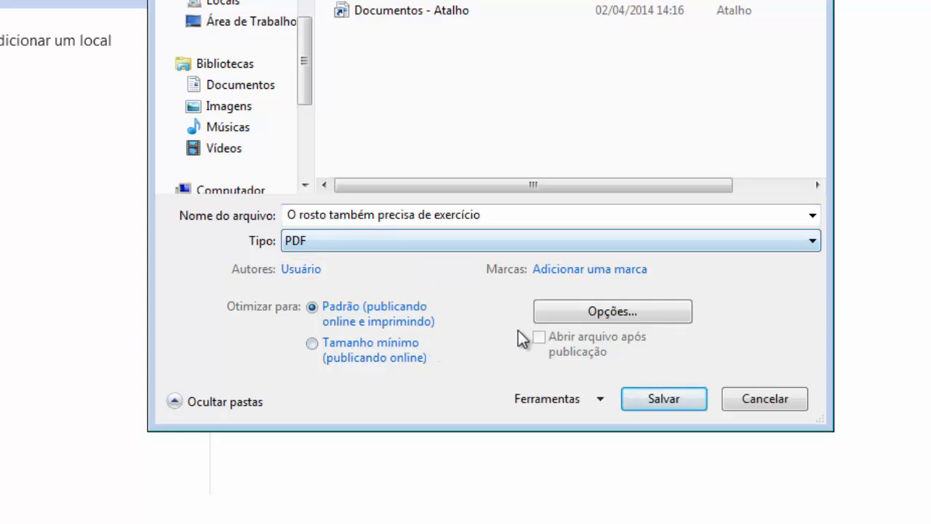
Examine the PDF publishing options, including encrypting the document with a password, and leave them without applying changes.
click(610, 313)
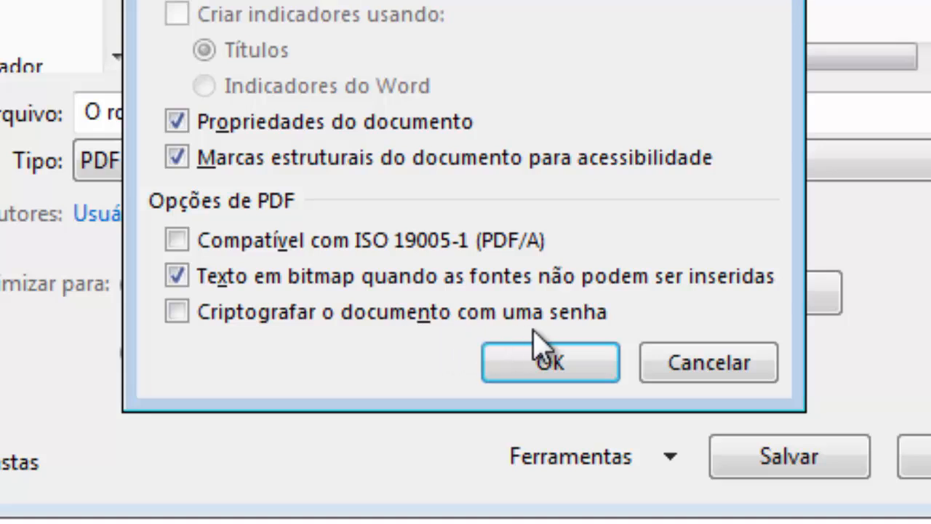
click(217, 317)
click(210, 315)
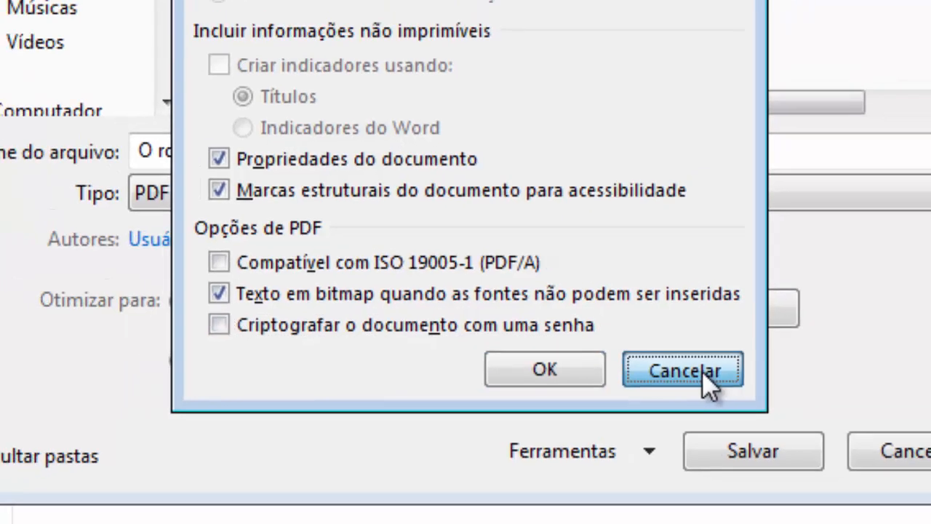
click(708, 368)
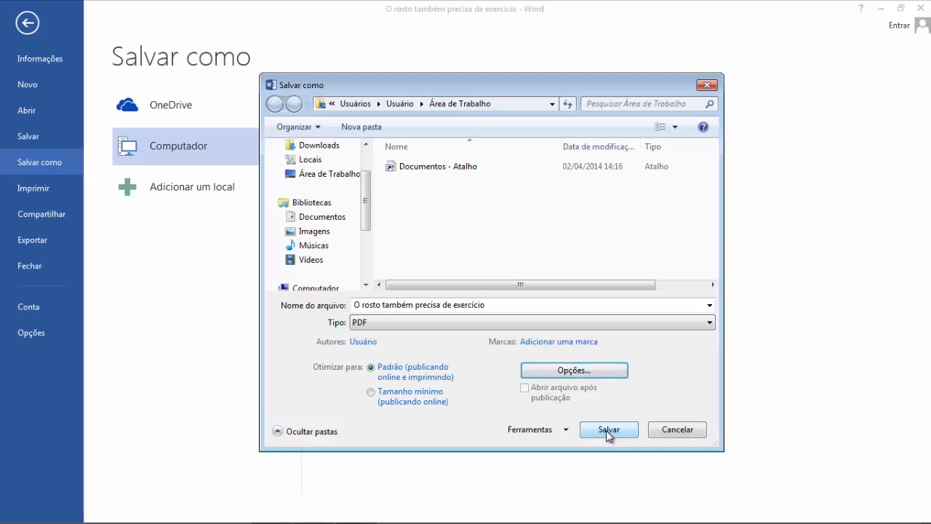
Review the available file types, keep PDF, and save the file as "O rosto também precisa de exercício" in Área de Trabalho.
click(358, 325)
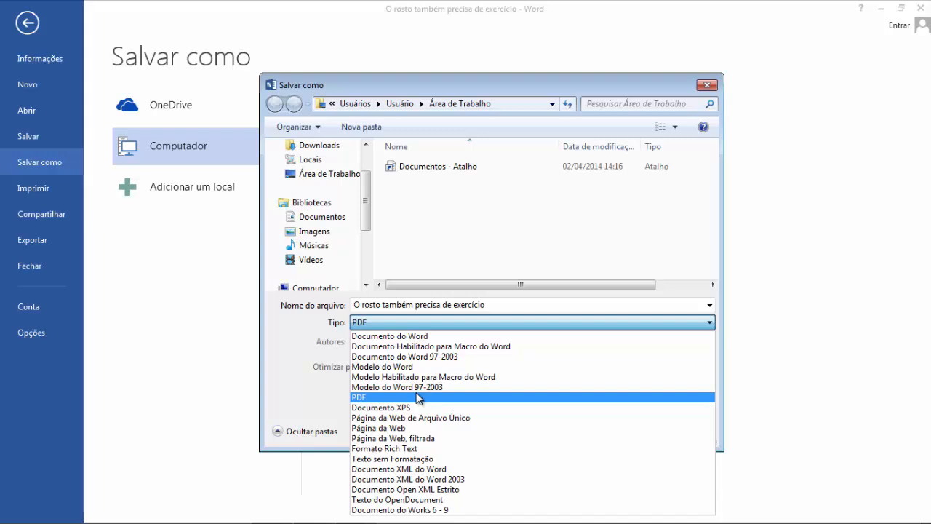
click(440, 275)
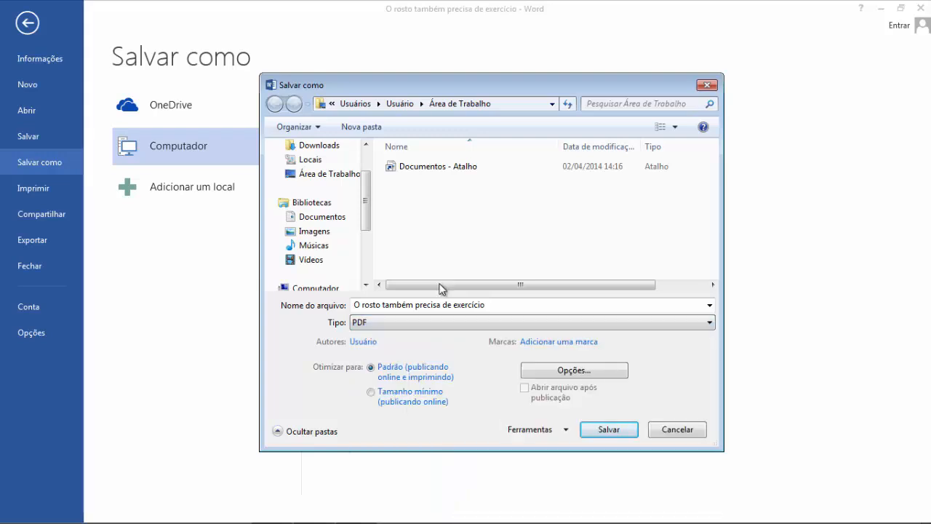
click(609, 430)
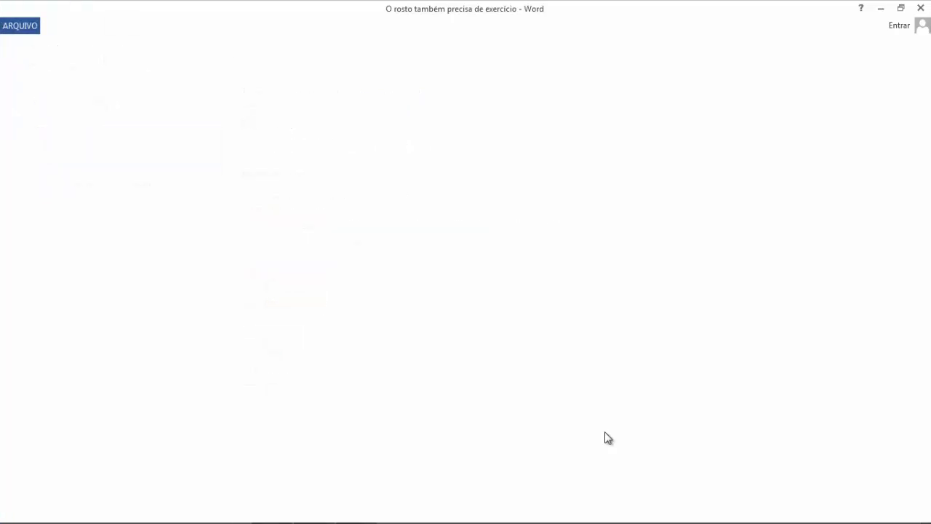